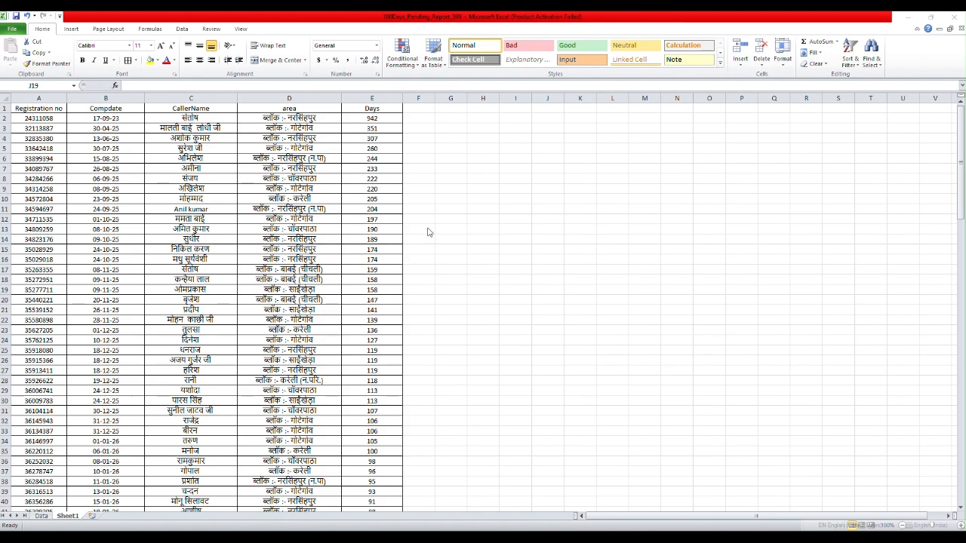
# Examine the complaint list on Sheet1 from its header row down to the last record.
pyautogui.click(427, 228)
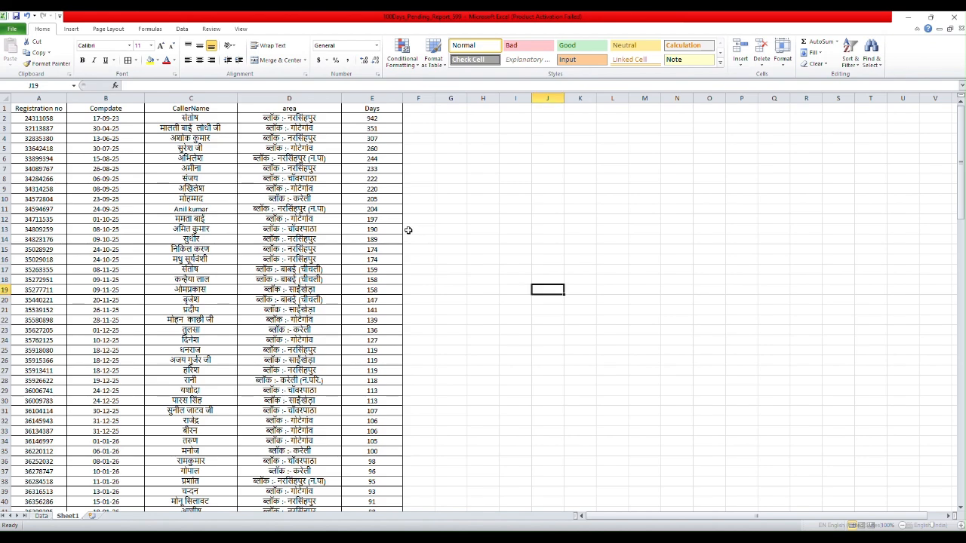
pyautogui.click(455, 240)
pyautogui.scroll(-20, 149, 181)
pyautogui.scroll(-9, 807, 411)
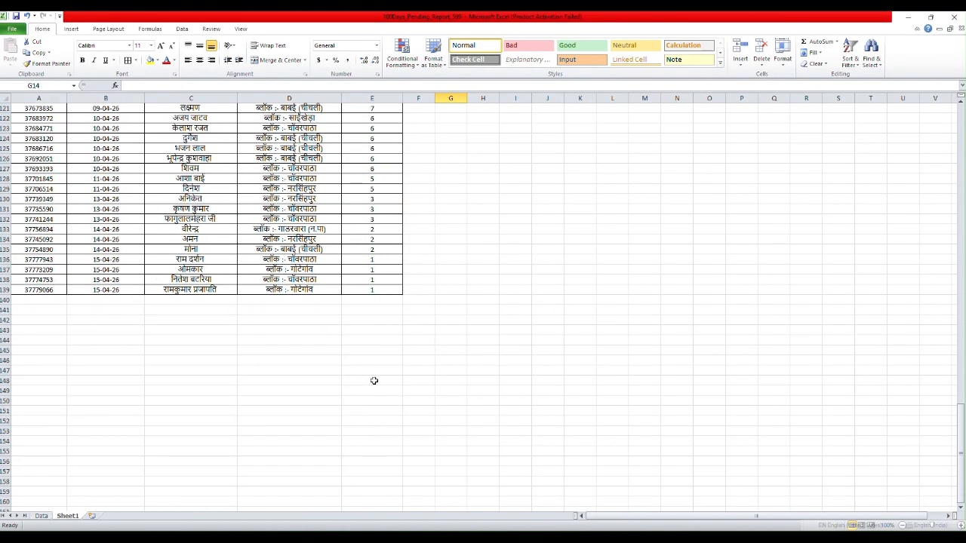
pyautogui.click(6, 289)
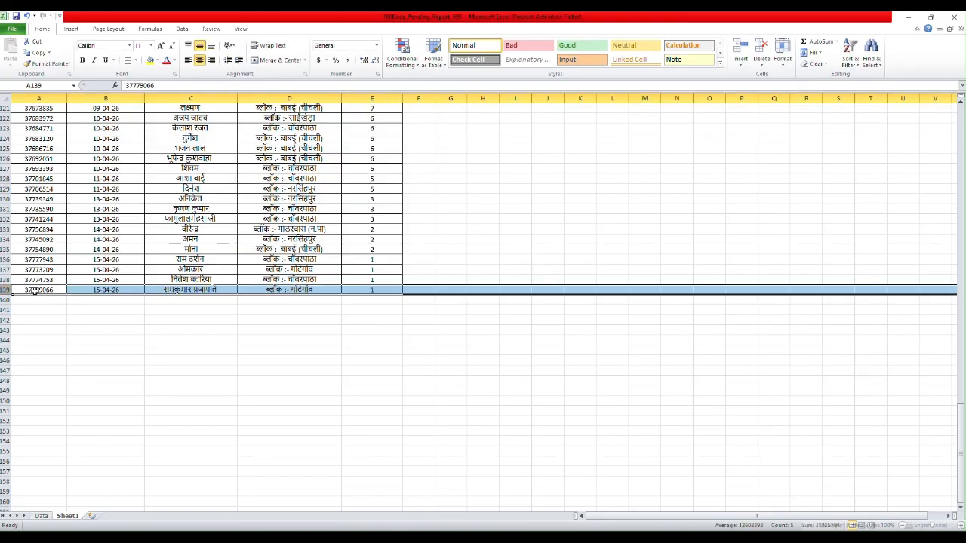
pyautogui.scroll(20, 34, 291)
pyautogui.scroll(10, 29, 269)
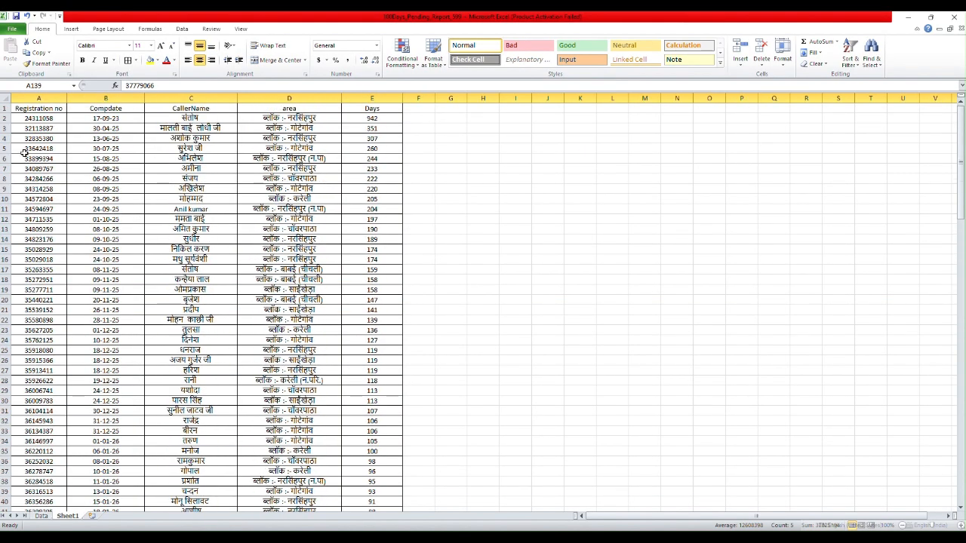
pyautogui.moveTo(5, 108); pyautogui.dragTo(5, 119)
pyautogui.click(483, 219)
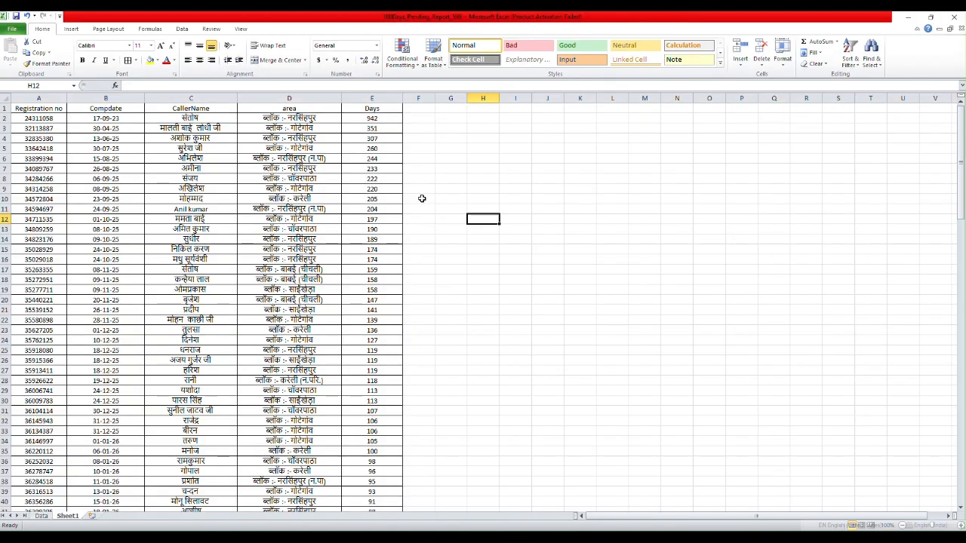
pyautogui.click(471, 178)
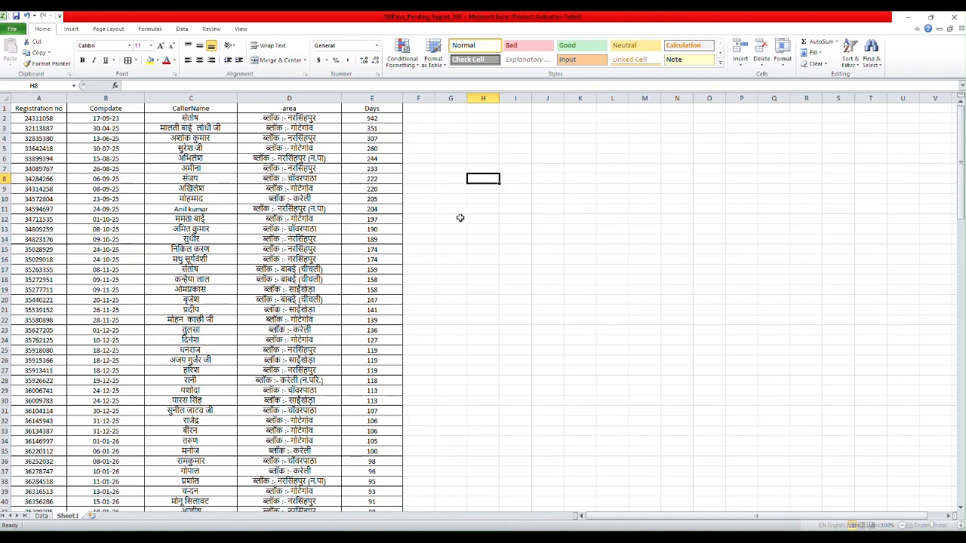
# Select the whole table from Registration no to Days and turn on filtering for its header row.
pyautogui.click(38, 107)
pyautogui.hotkey('ctrl', 'shift', 'Down')
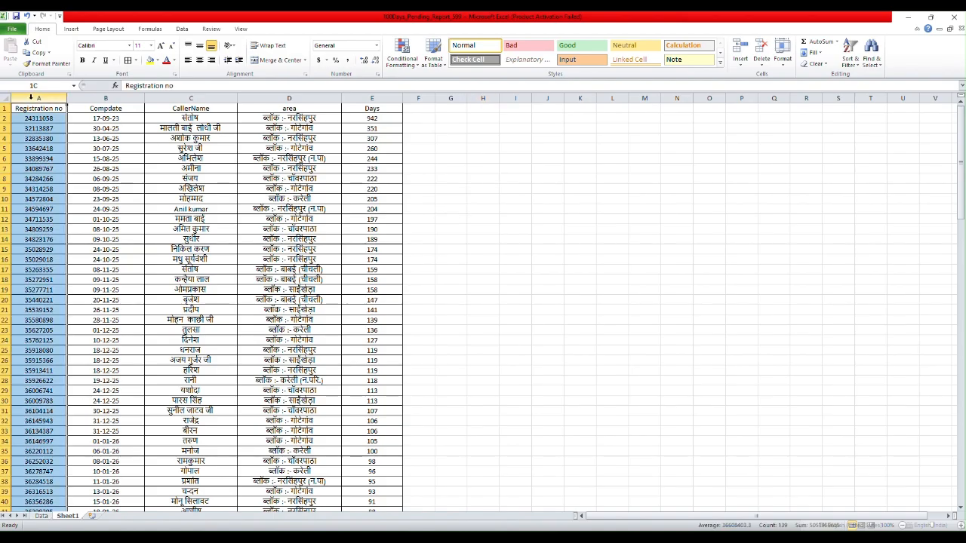
pyautogui.hotkey('shift', 'Right')
pyautogui.hotkey('shift', 'Right')
pyautogui.hotkey('shift', 'Right')
pyautogui.hotkey('shift', 'Right')
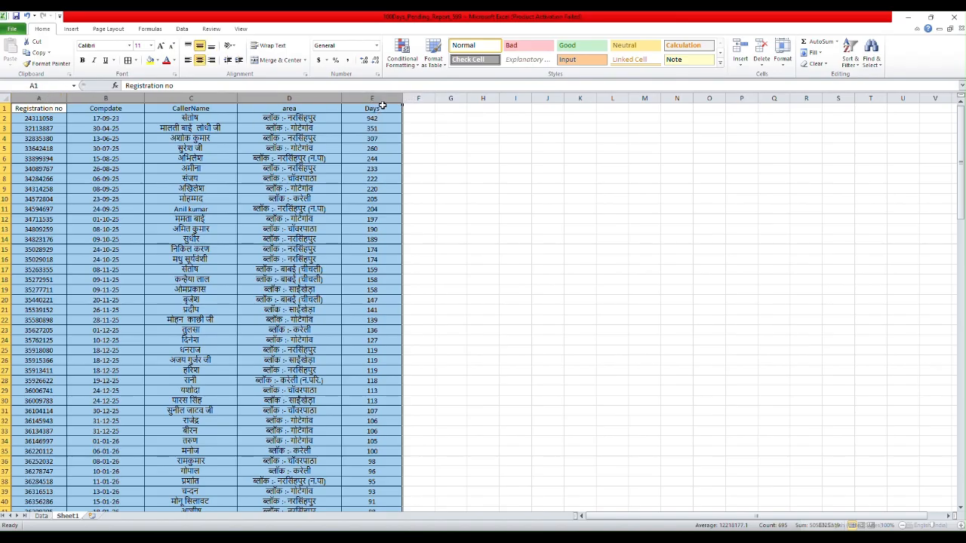
pyautogui.click(858, 66)
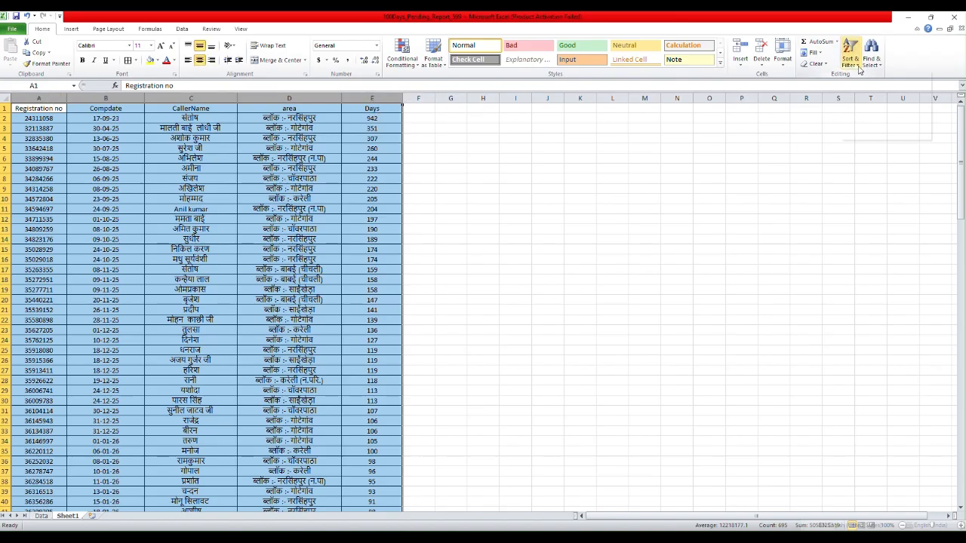
pyautogui.click(864, 111)
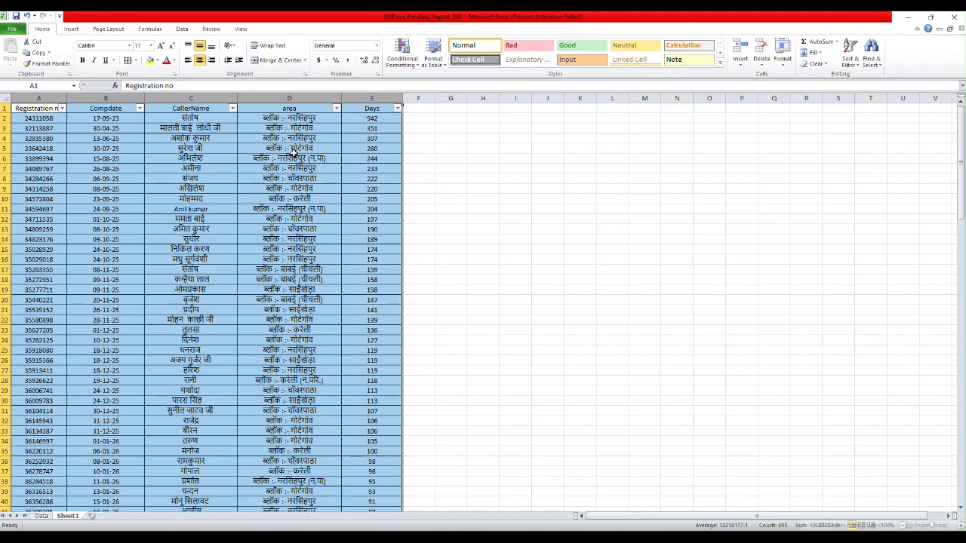
# Filter the area column to show only ब्लॉक :- नरसिंहपुर.
pyautogui.click(297, 97)
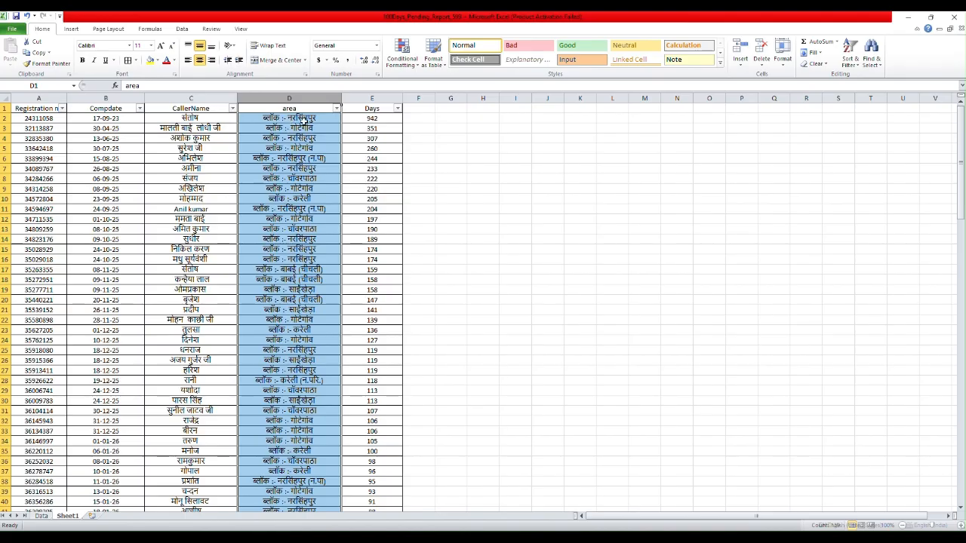
pyautogui.click(336, 109)
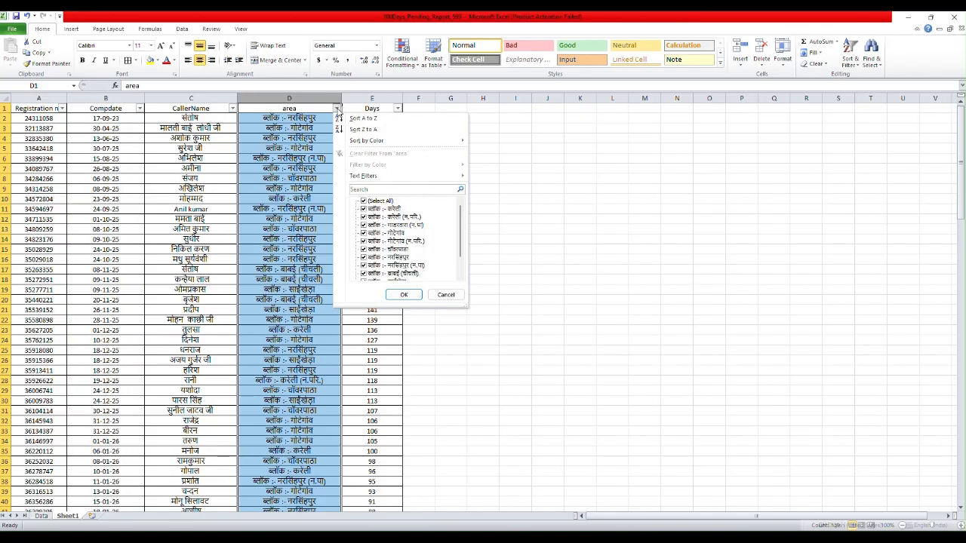
pyautogui.click(364, 201)
pyautogui.click(364, 202)
pyautogui.click(363, 202)
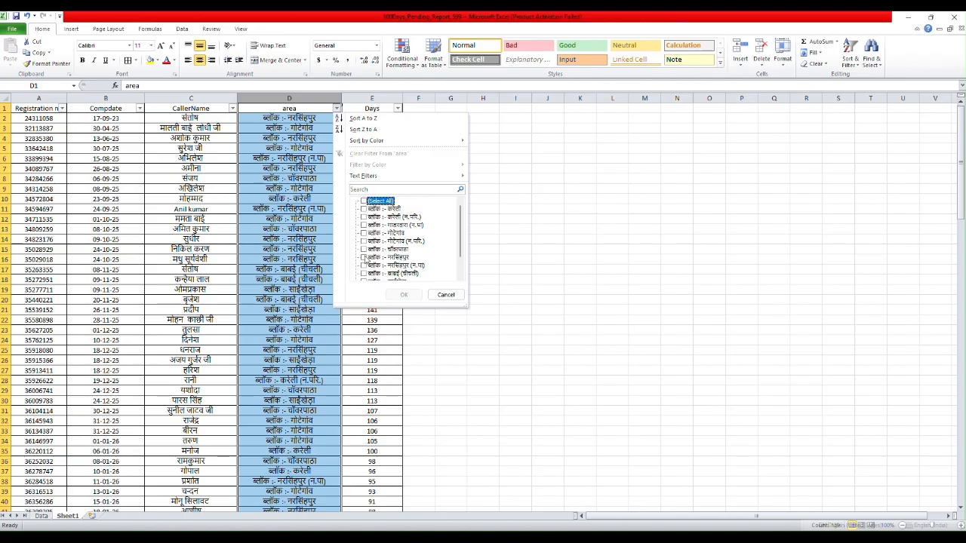
pyautogui.click(363, 258)
pyautogui.press('Return')
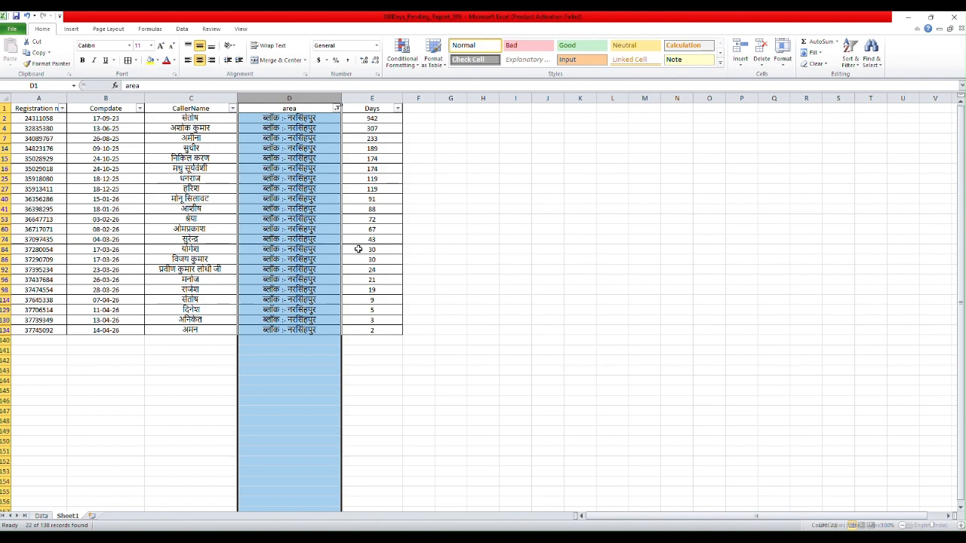
# Change the area column's filter to show only ब्लॉक :- करेली.
pyautogui.click(337, 109)
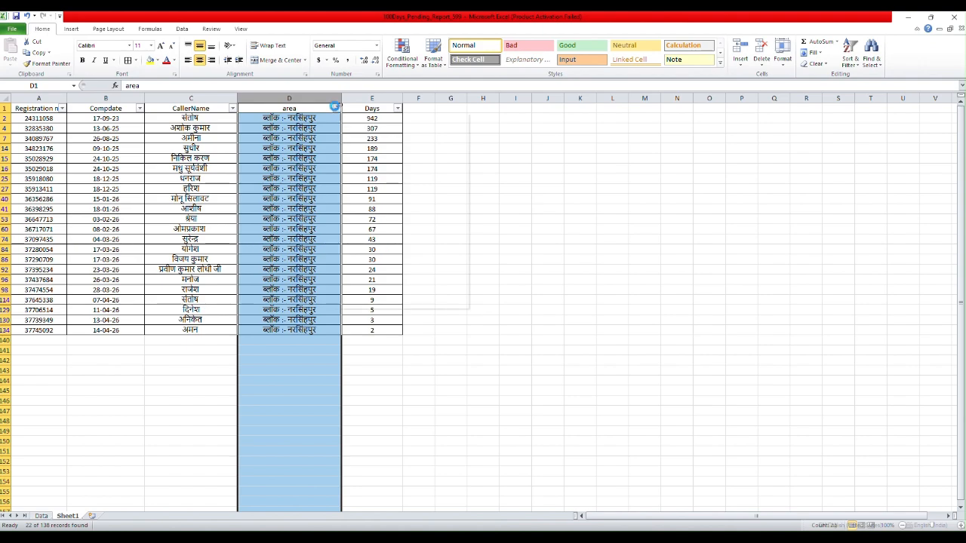
pyautogui.click(363, 201)
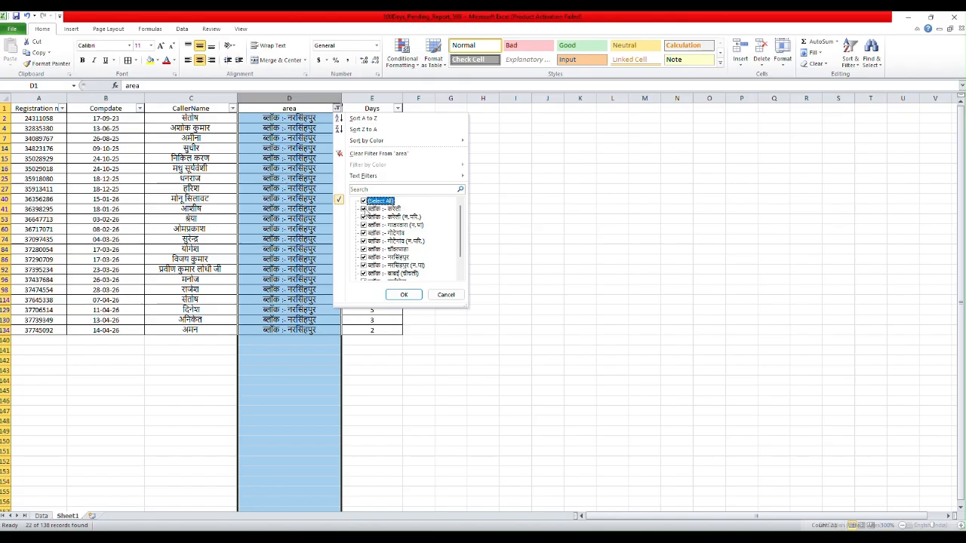
pyautogui.click(364, 201)
pyautogui.click(363, 208)
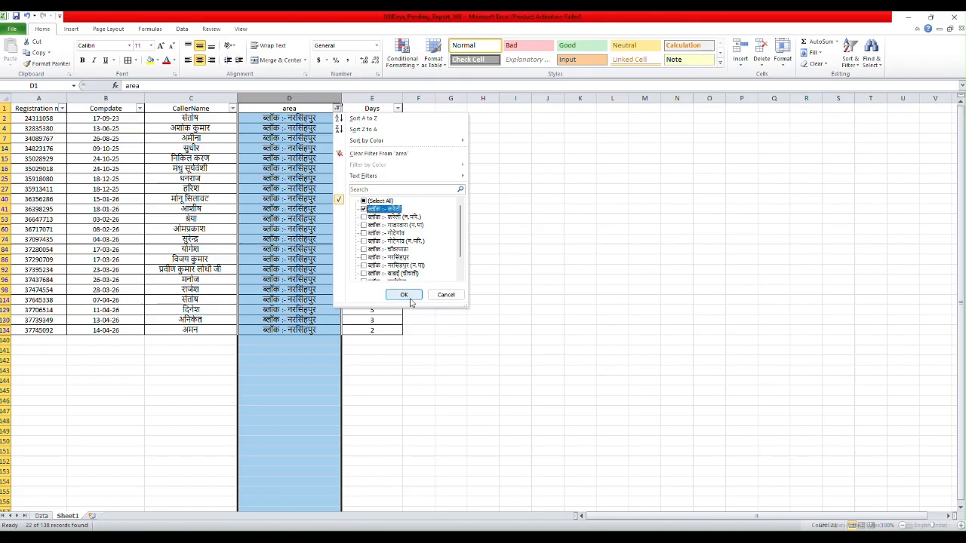
pyautogui.click(405, 295)
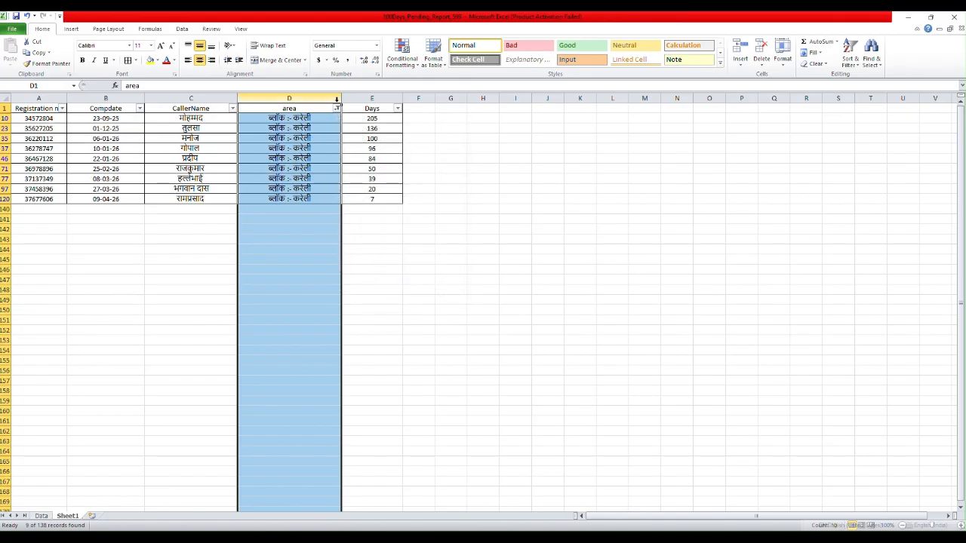
# Reselect every area in the area column's filter to show all records.
pyautogui.click(339, 112)
pyautogui.click(364, 201)
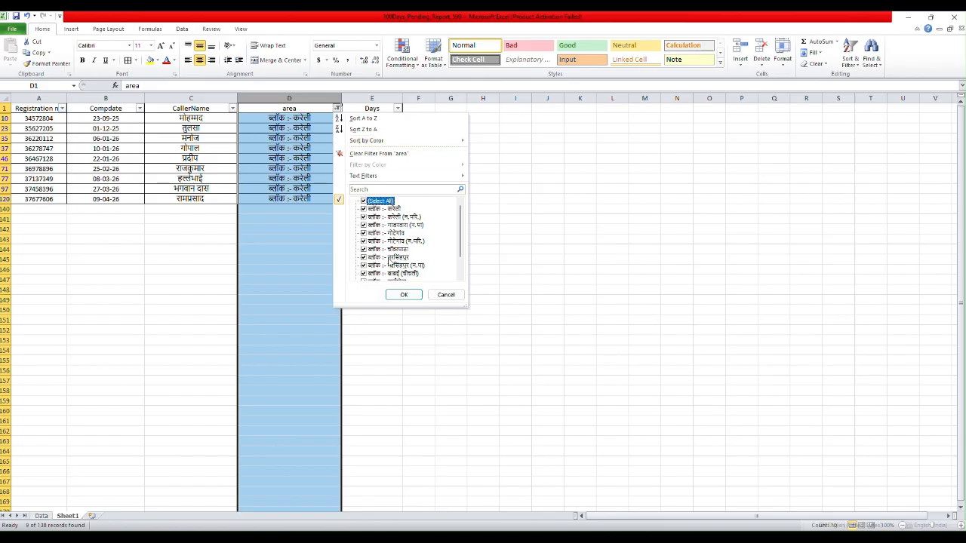
pyautogui.click(393, 295)
pyautogui.click(476, 218)
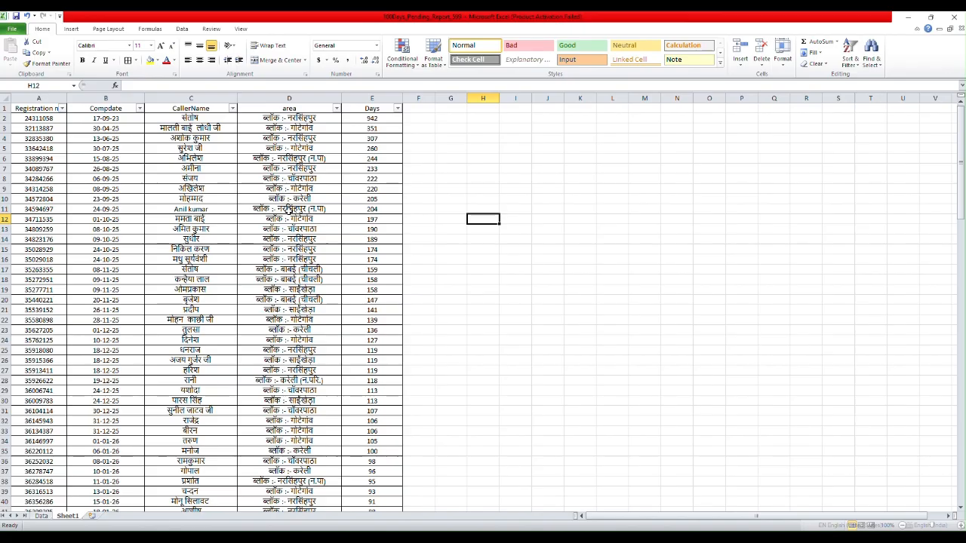
# Filter the Days column to show only records with the value 1.
pyautogui.click(397, 109)
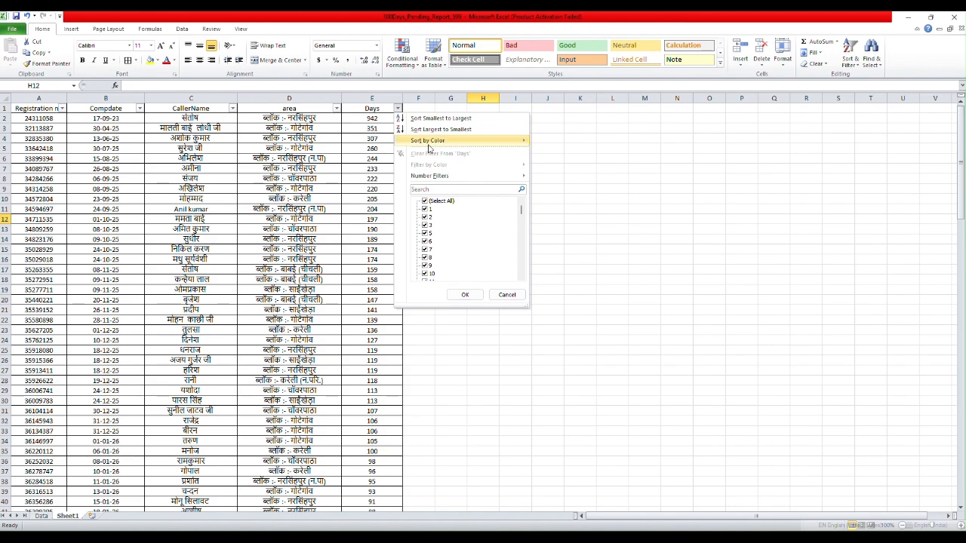
pyautogui.click(425, 201)
pyautogui.click(425, 209)
pyautogui.click(465, 294)
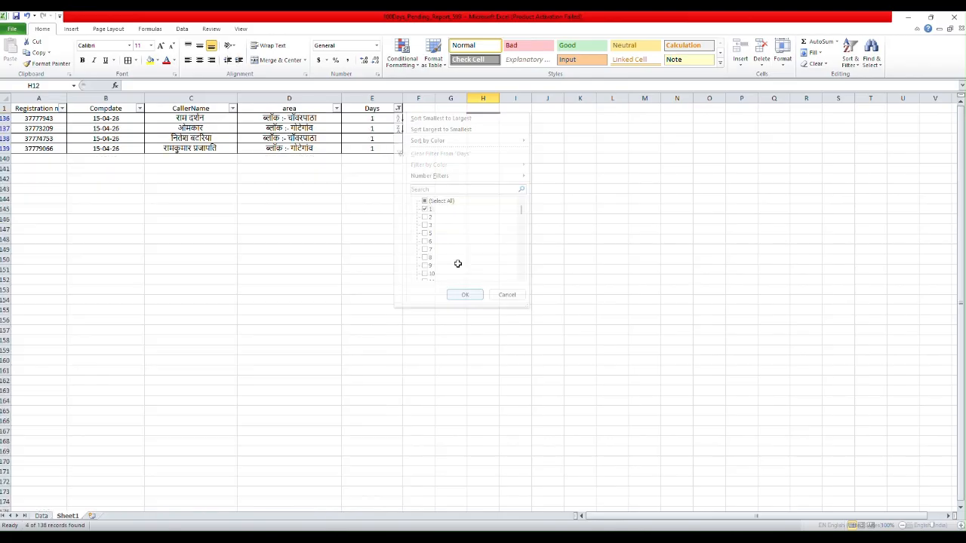
# Change the Days column's filter from the value 1 to only the value 2.
pyautogui.click(398, 108)
pyautogui.click(425, 209)
pyautogui.click(425, 217)
pyautogui.click(461, 294)
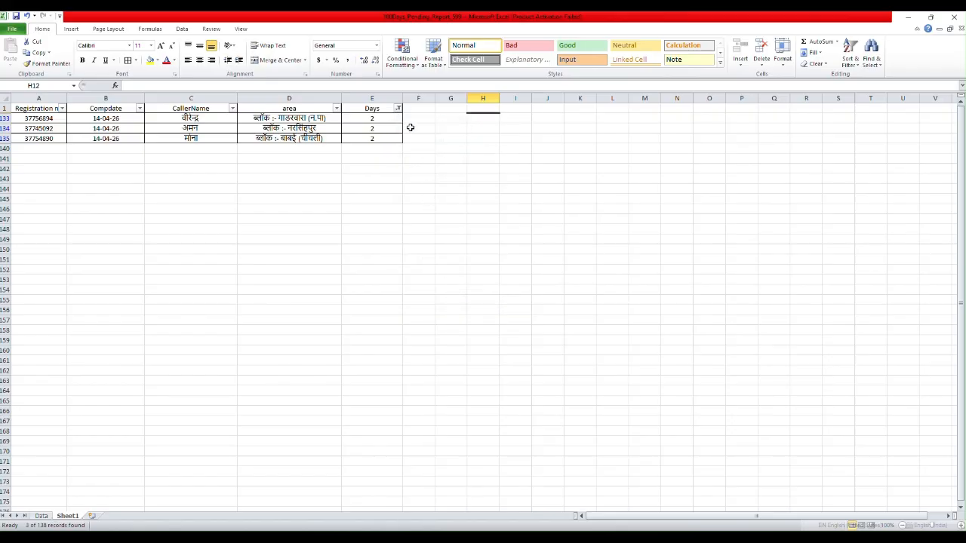
# Add the value 1 to the Days filter so records with 1 or 2 days are shown.
pyautogui.click(397, 108)
pyautogui.click(425, 209)
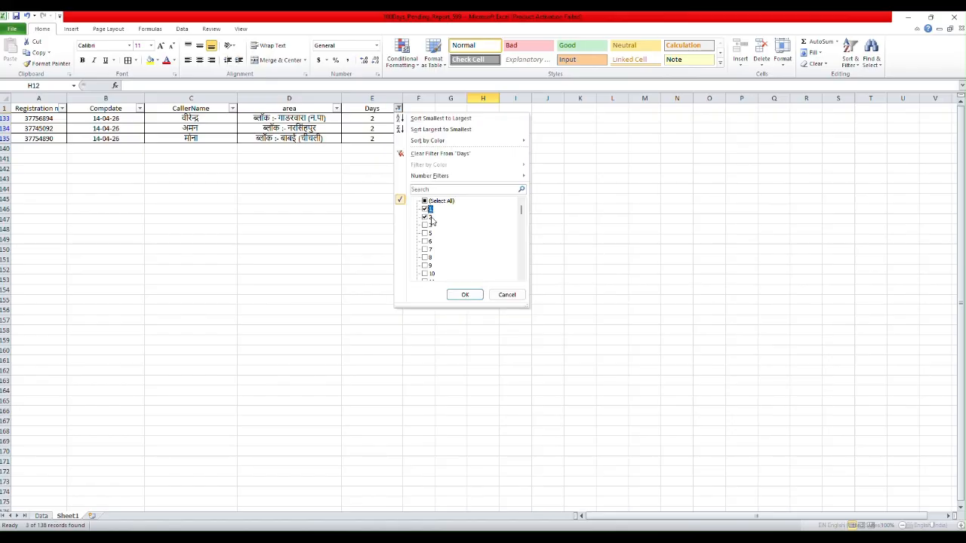
pyautogui.click(465, 294)
# Reselect every value in the Days column's filter to show all records.
pyautogui.click(398, 109)
pyautogui.click(424, 200)
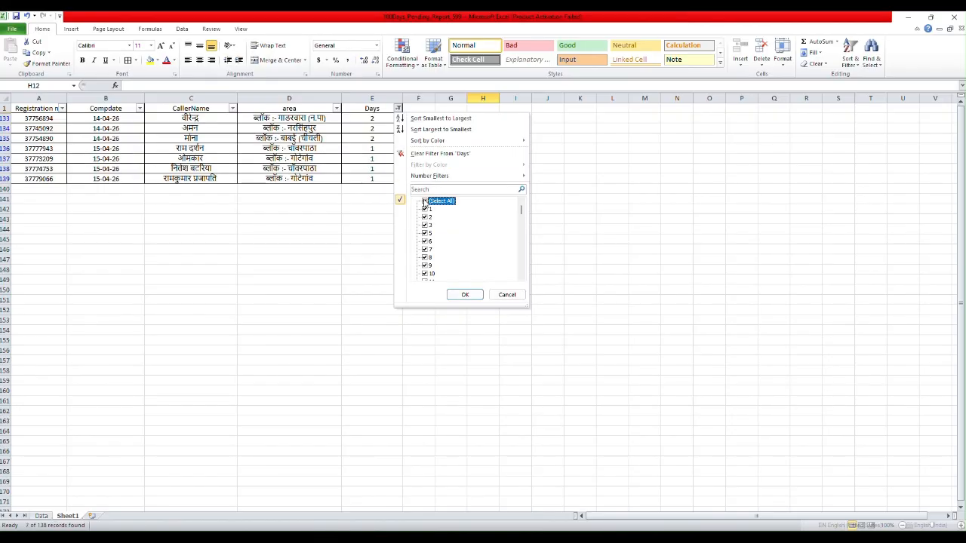
pyautogui.click(465, 294)
pyautogui.click(398, 108)
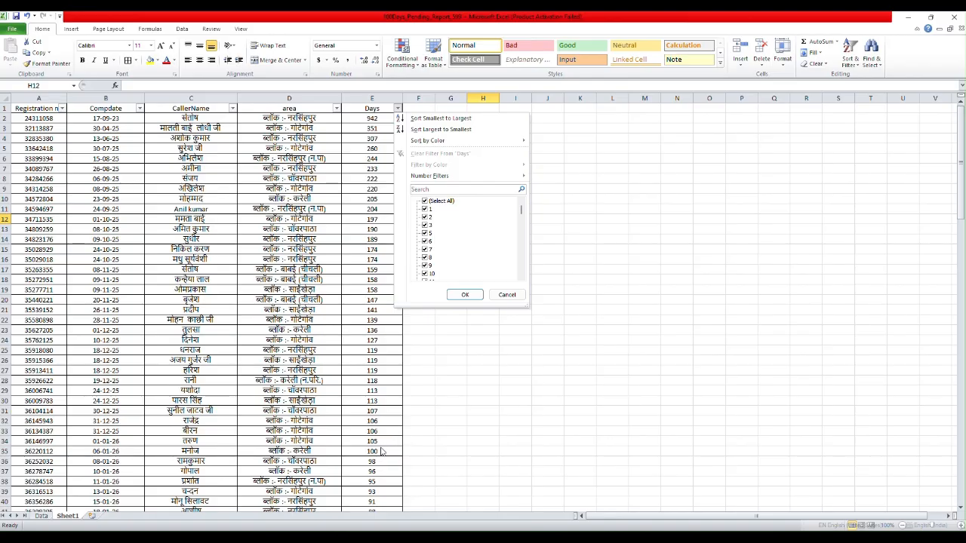
pyautogui.click(427, 202)
pyautogui.scroll(-18, 430, 270)
pyautogui.scroll(-15, 431, 270)
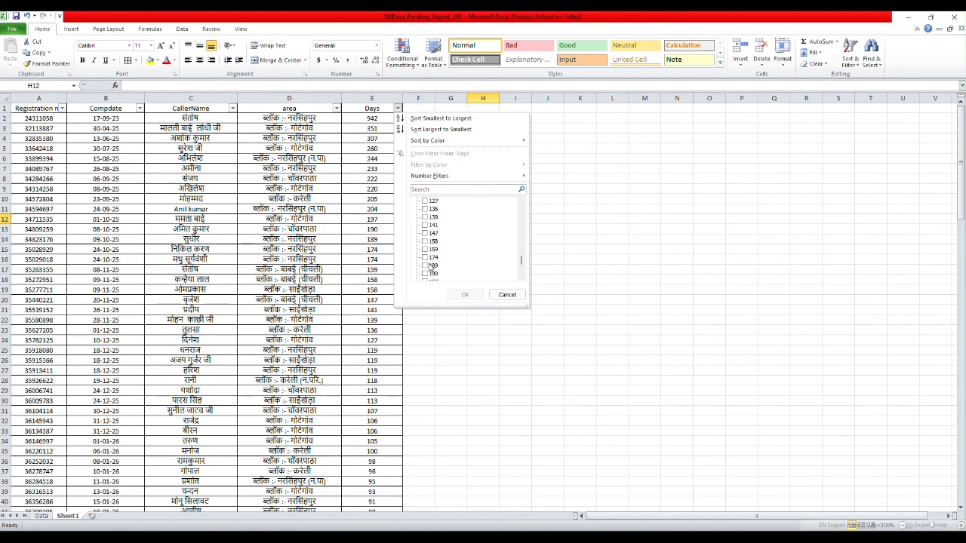
pyautogui.click(427, 266)
pyautogui.click(426, 257)
pyautogui.click(425, 249)
pyautogui.click(424, 235)
pyautogui.click(425, 241)
pyautogui.click(425, 234)
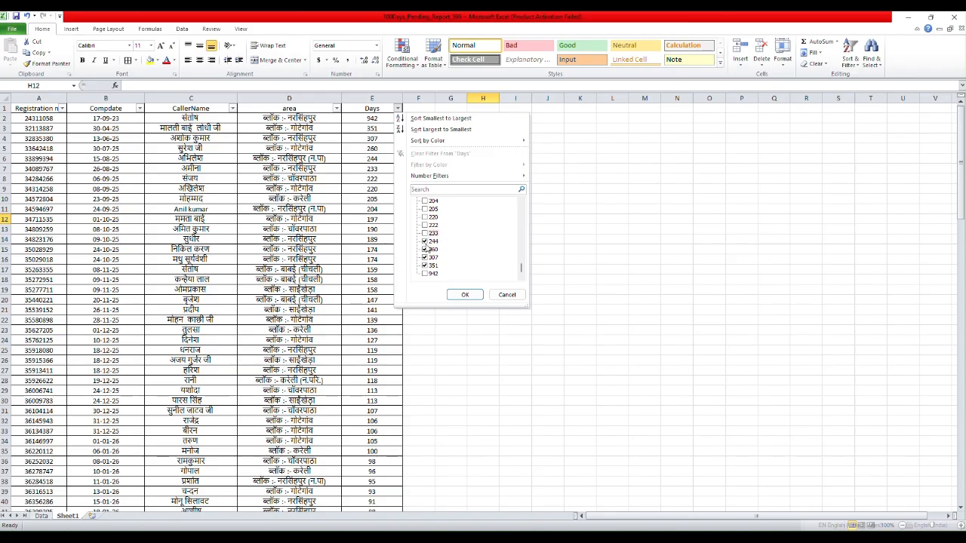
pyautogui.click(425, 242)
pyautogui.click(425, 249)
pyautogui.click(425, 257)
pyautogui.click(425, 266)
# Apply a number filter to the Days column to show rows that equal 197.
pyautogui.moveTo(456, 180)
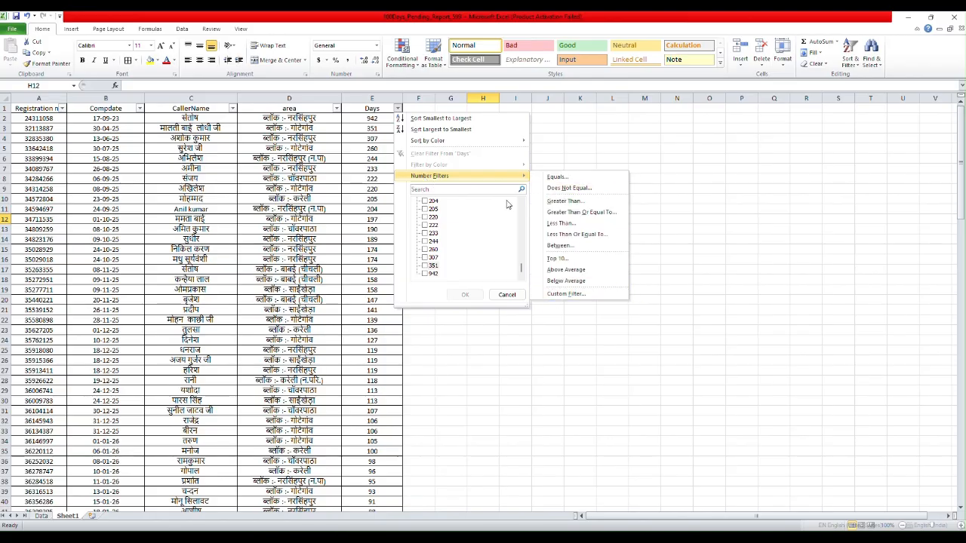
pyautogui.click(568, 178)
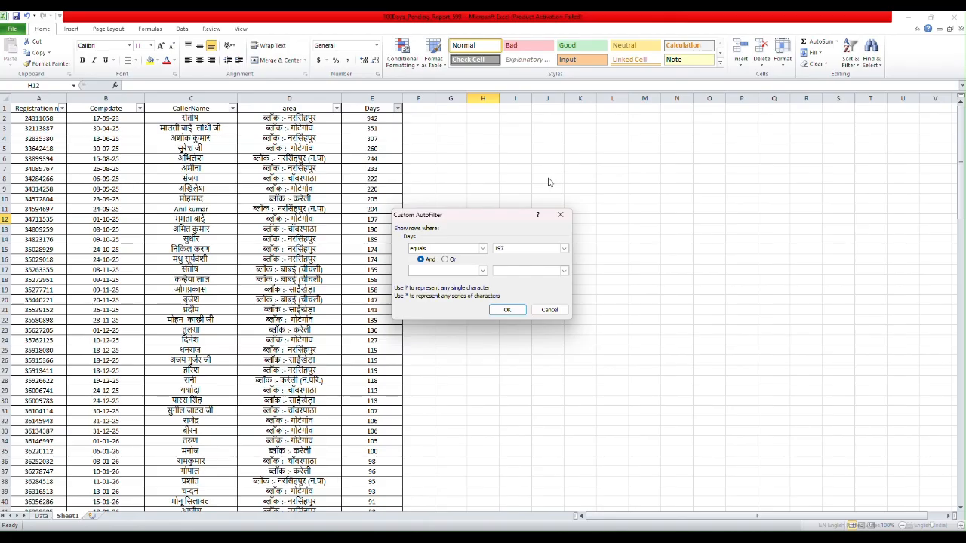
pyautogui.click(508, 309)
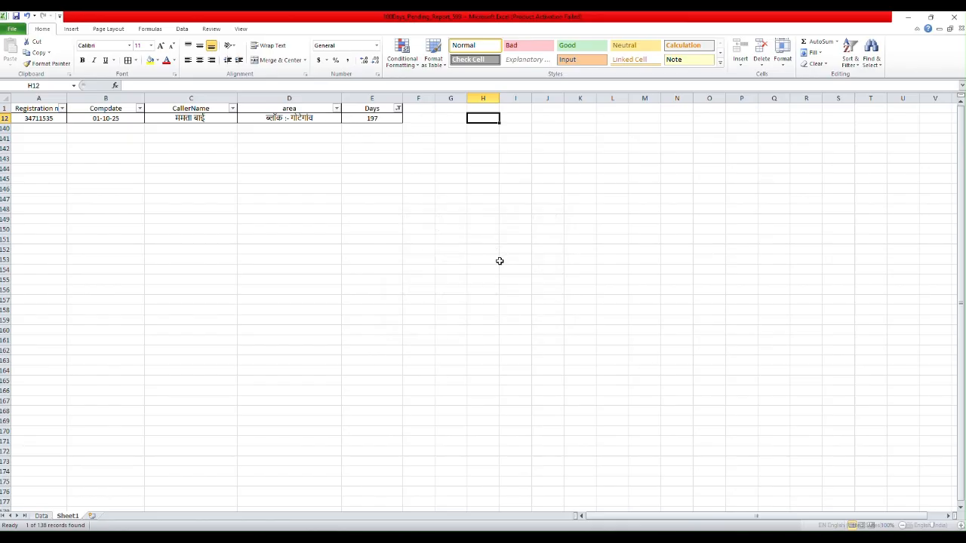
# Change the Days column's number filter to show rows that do not equal 197.
pyautogui.click(397, 108)
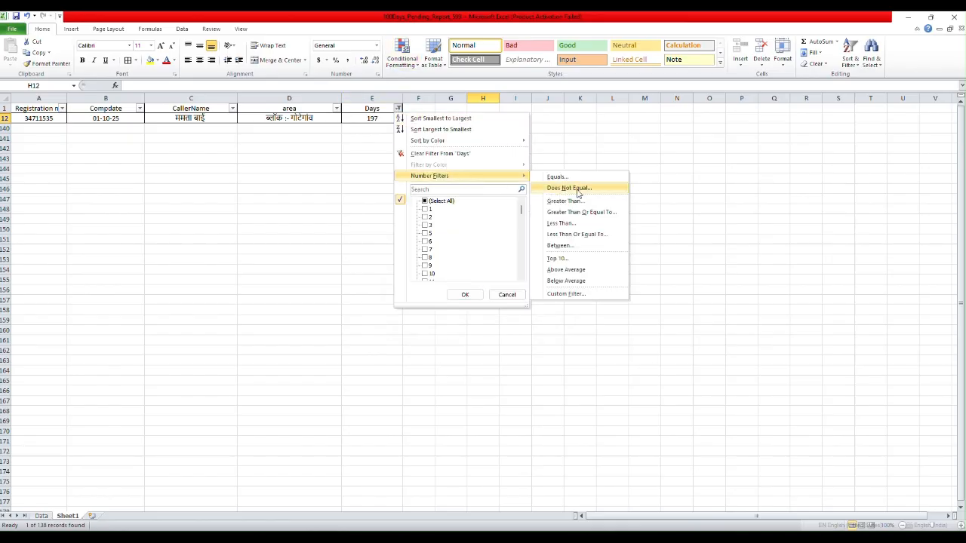
pyautogui.click(570, 189)
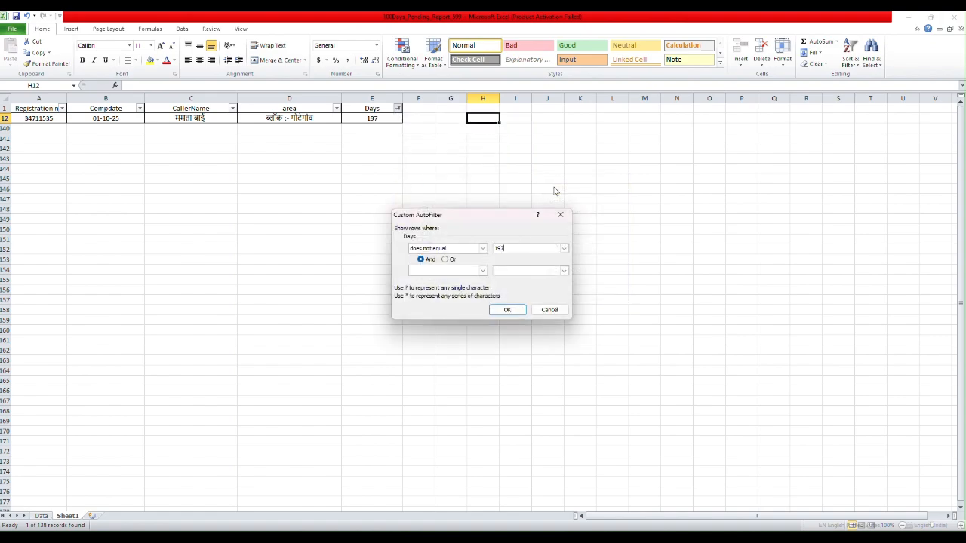
pyautogui.click(508, 310)
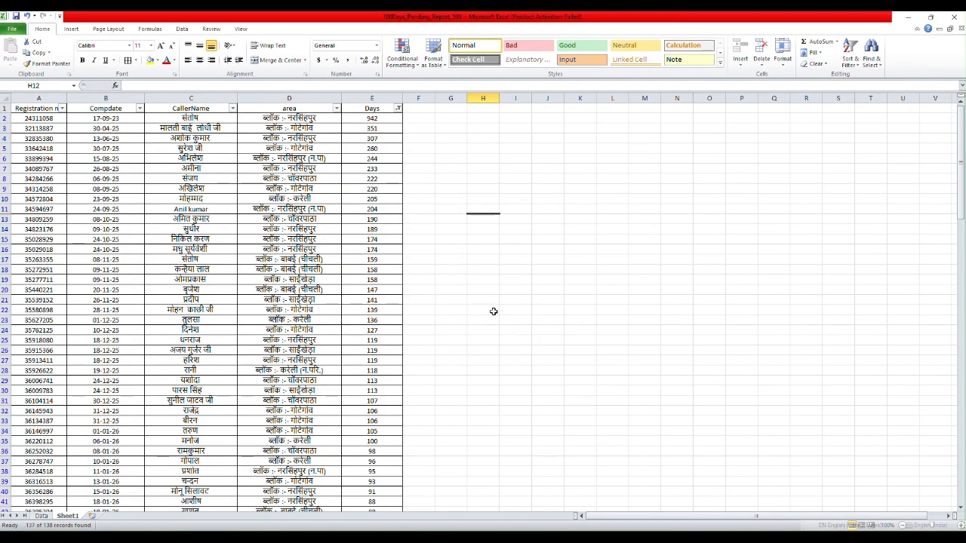
pyautogui.click(398, 108)
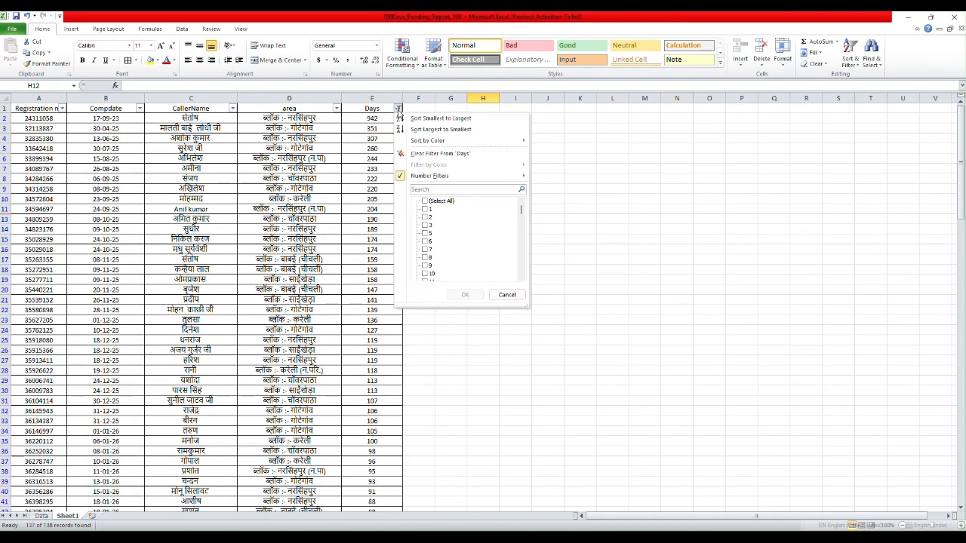
pyautogui.moveTo(453, 176)
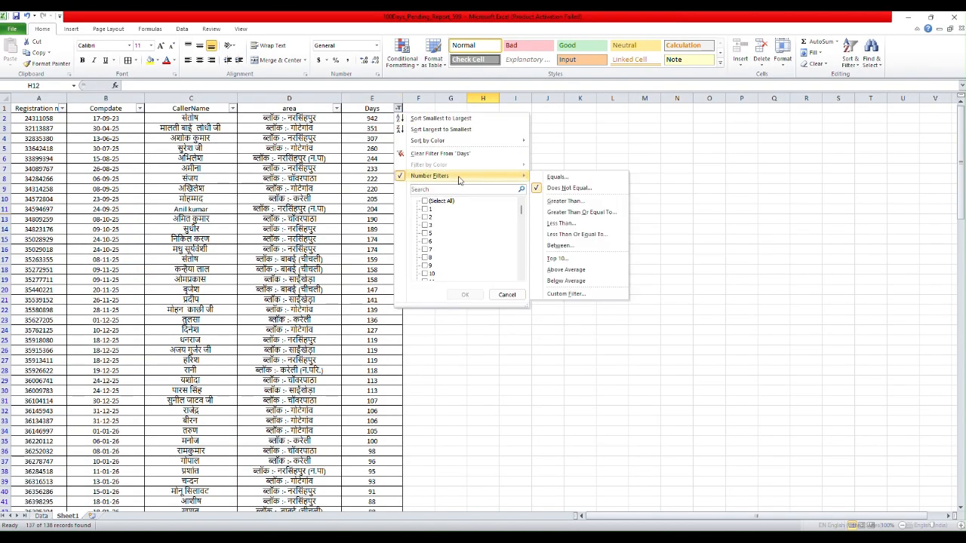
pyautogui.click(570, 188)
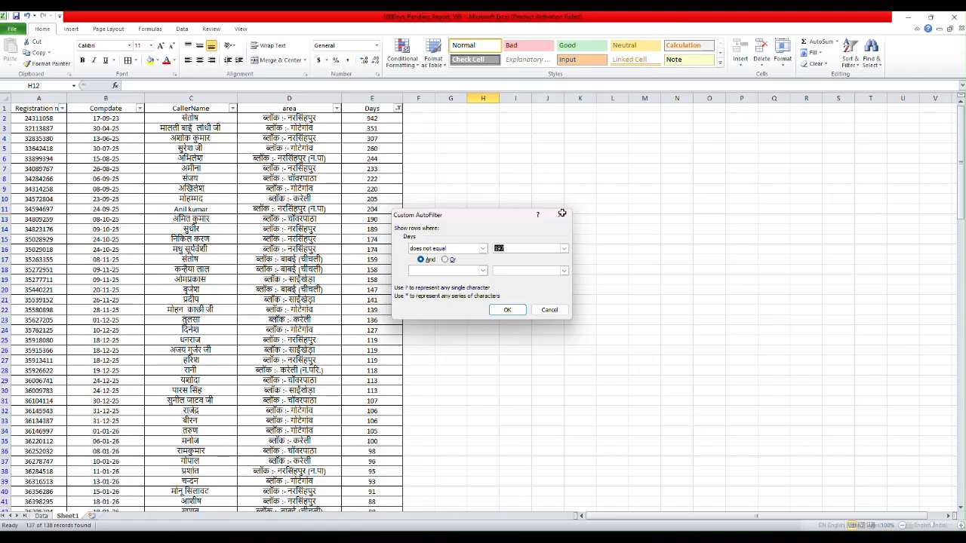
pyautogui.click(559, 215)
# Change the Days column's number filter to show rows that are greater than 99.
pyautogui.click(398, 110)
pyautogui.moveTo(454, 178)
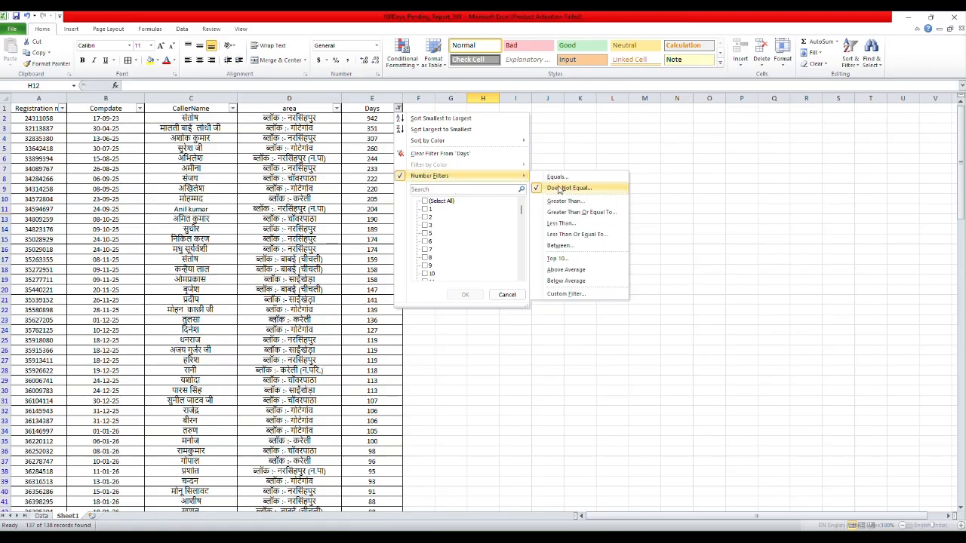
pyautogui.click(564, 202)
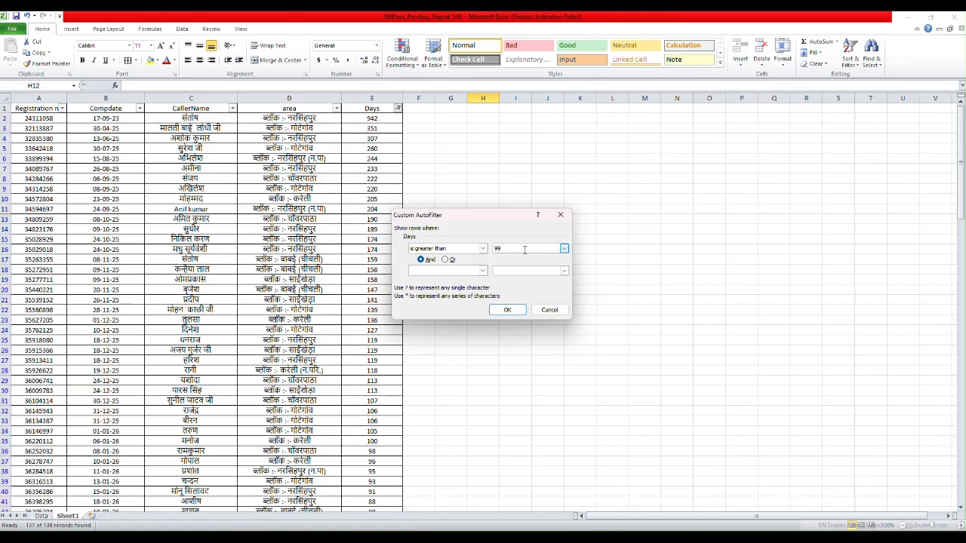
pyautogui.click(507, 309)
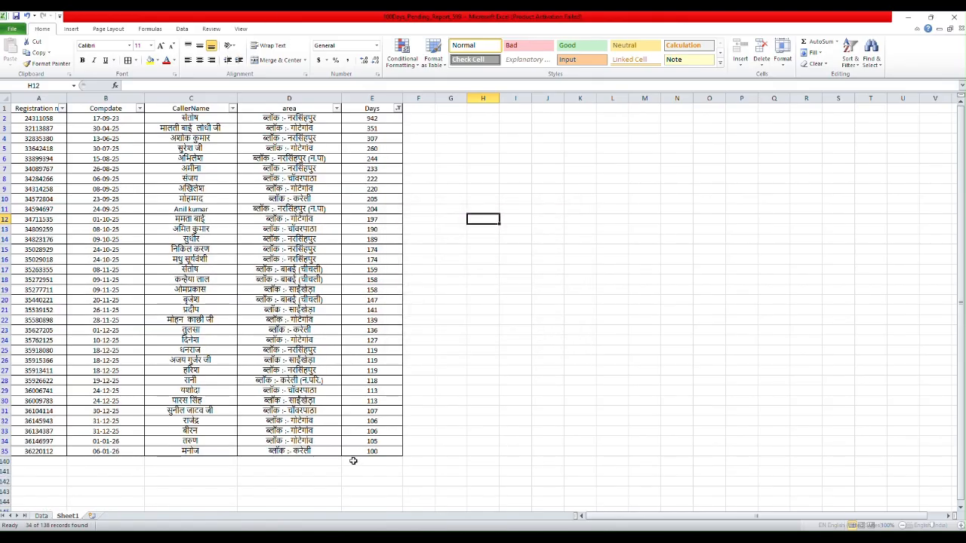
pyautogui.click(397, 108)
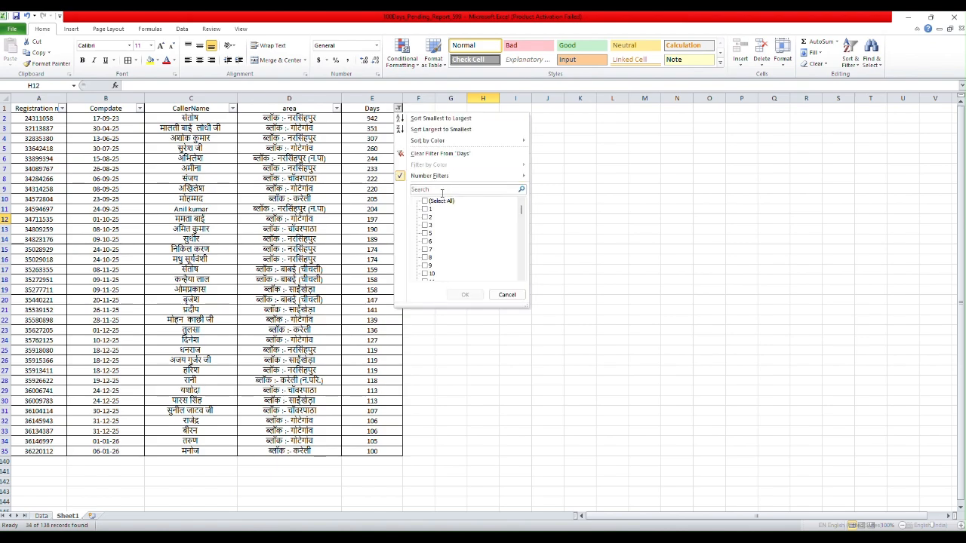
pyautogui.moveTo(427, 179)
pyautogui.click(535, 202)
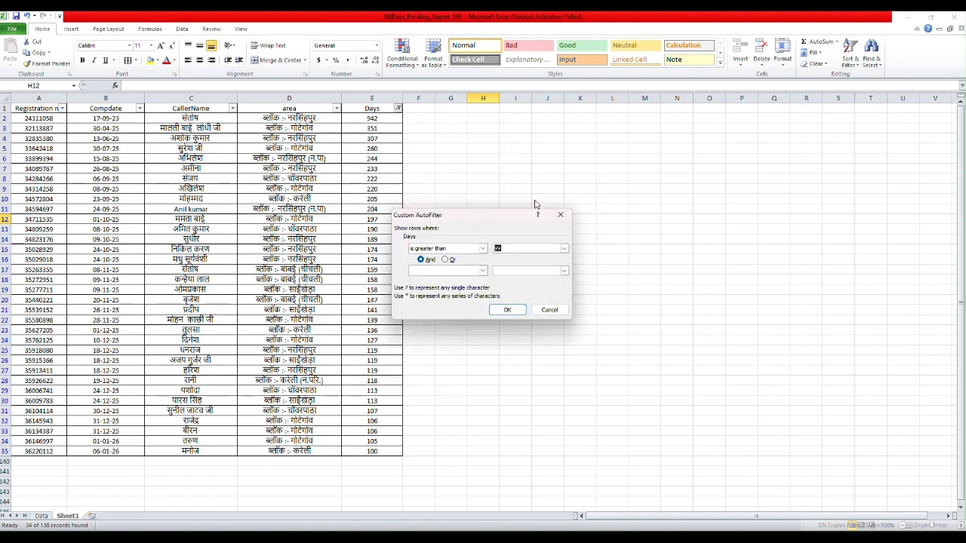
pyautogui.click(560, 214)
# Change the Days column's number filter to show rows that are greater than or equal to 98.
pyautogui.click(398, 108)
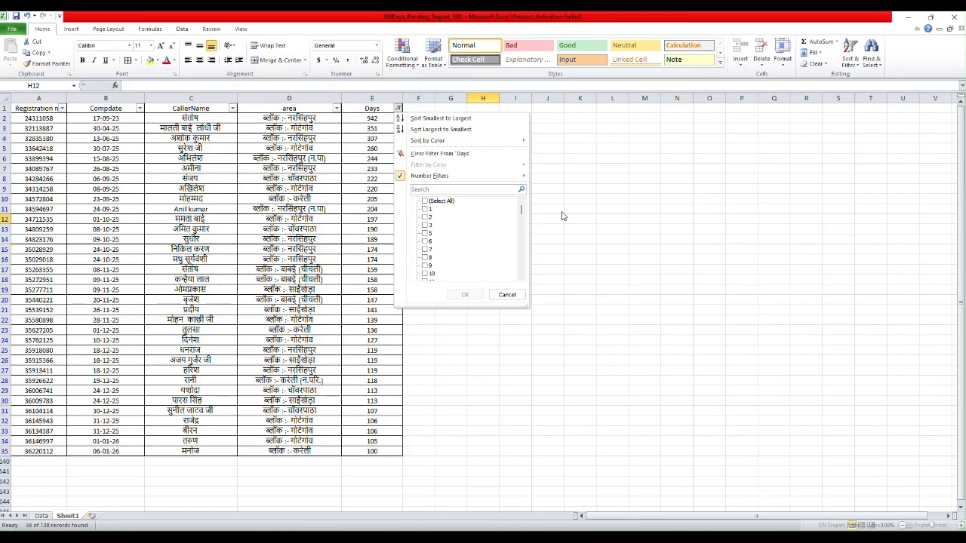
pyautogui.moveTo(441, 175)
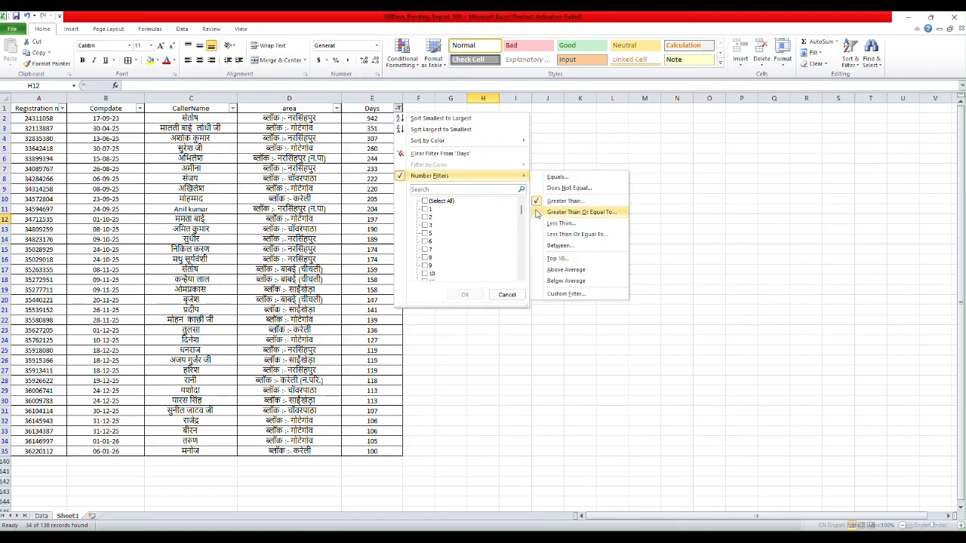
pyautogui.click(538, 212)
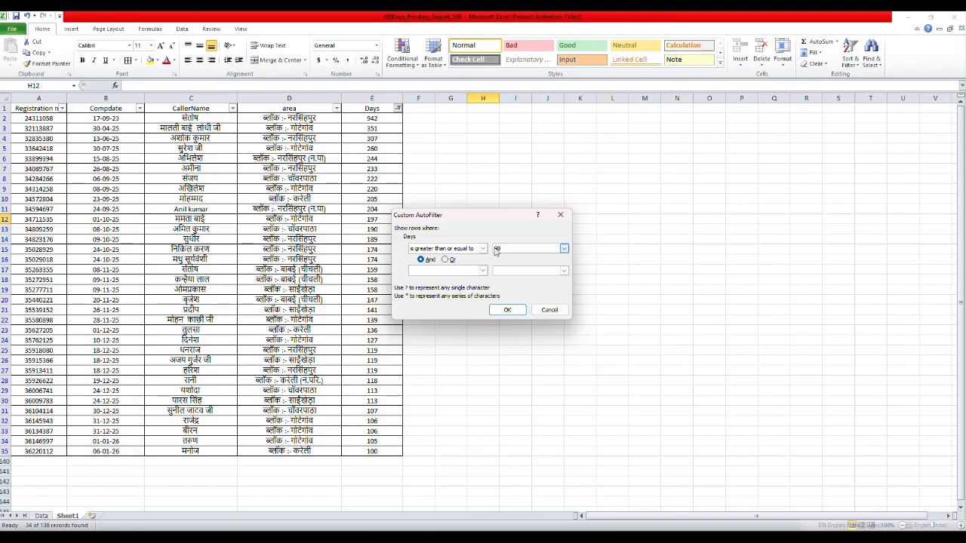
pyautogui.click(507, 310)
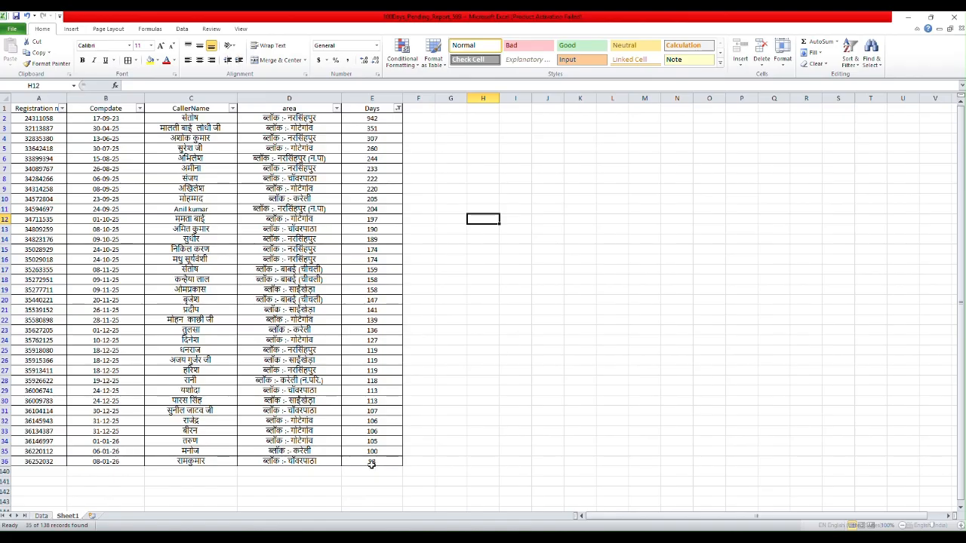
pyautogui.click(397, 109)
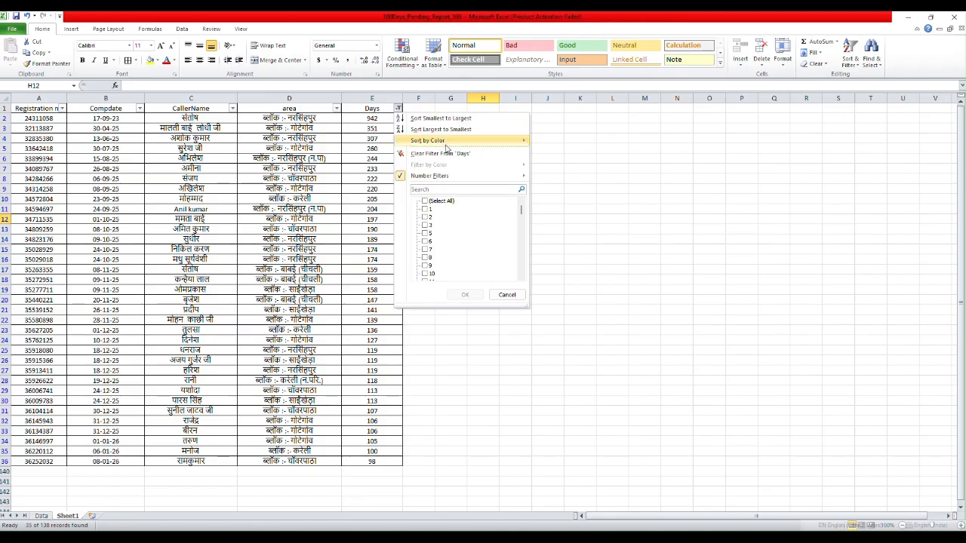
pyautogui.moveTo(438, 176)
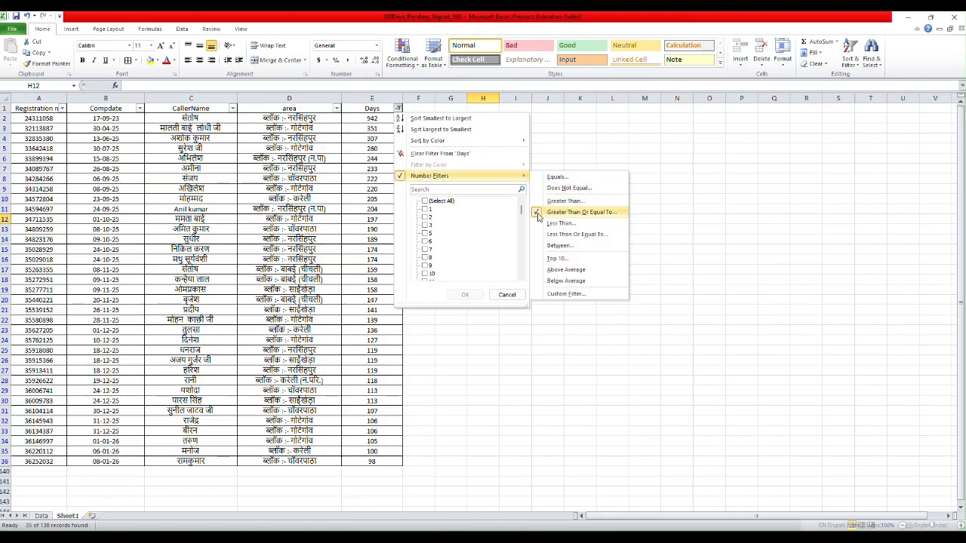
pyautogui.click(538, 214)
pyautogui.click(558, 212)
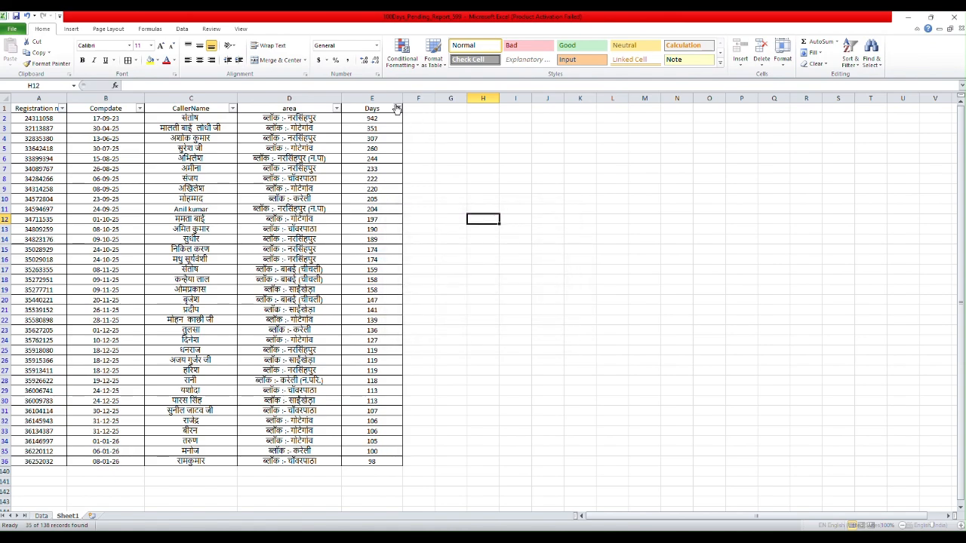
# Change the Days column's number filter to show rows that are less than 100.
pyautogui.click(398, 109)
pyautogui.moveTo(438, 175)
pyautogui.click(563, 225)
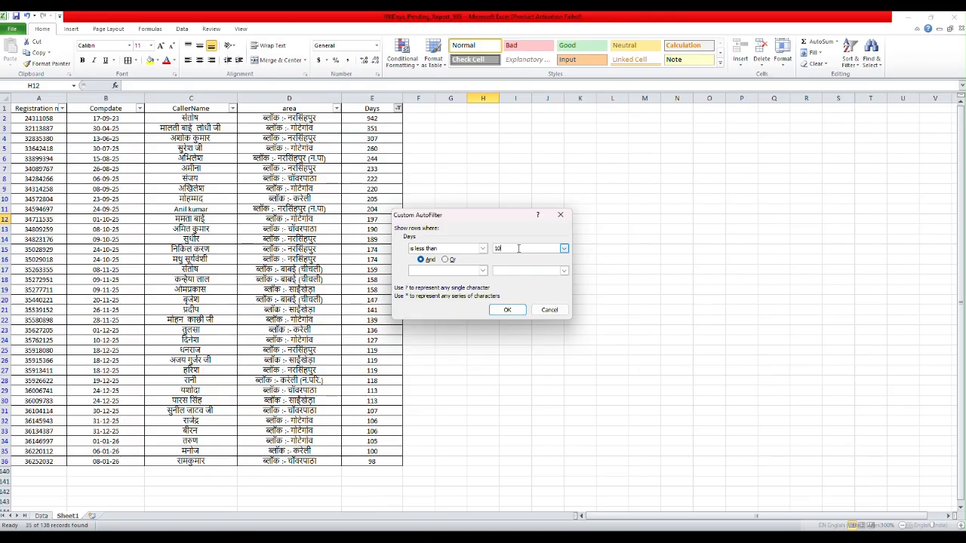
pyautogui.click(507, 311)
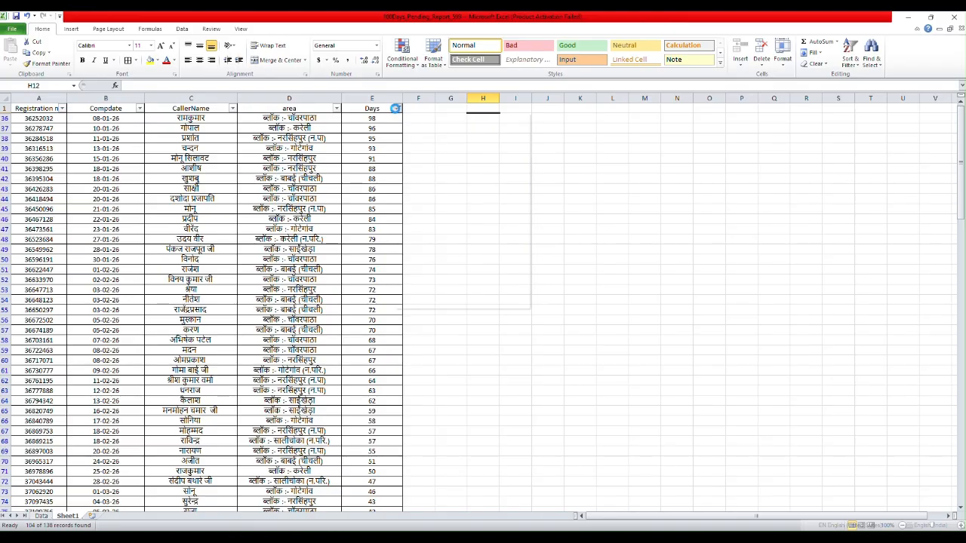
# Change the Days column's number filter to show rows between 99 and 1000.
pyautogui.click(398, 109)
pyautogui.moveTo(495, 178)
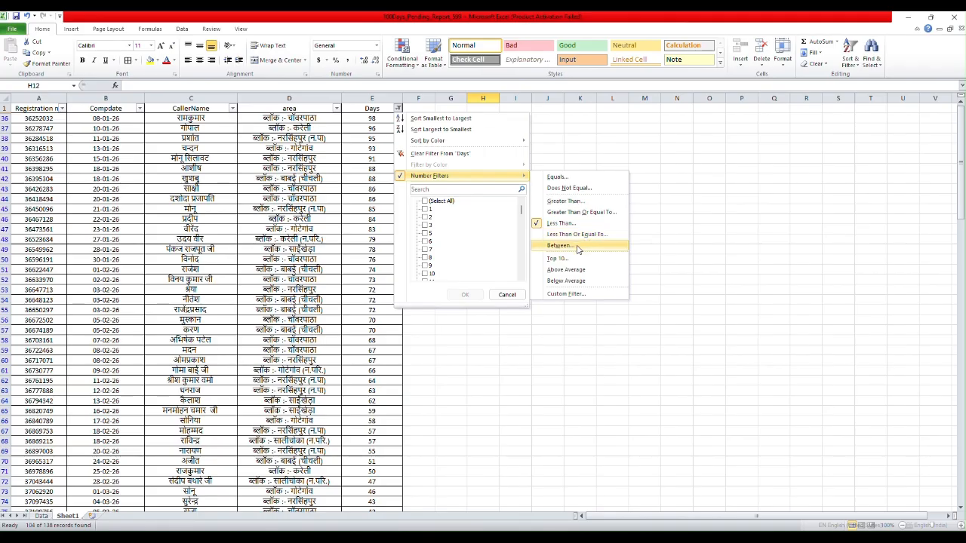
pyautogui.click(578, 250)
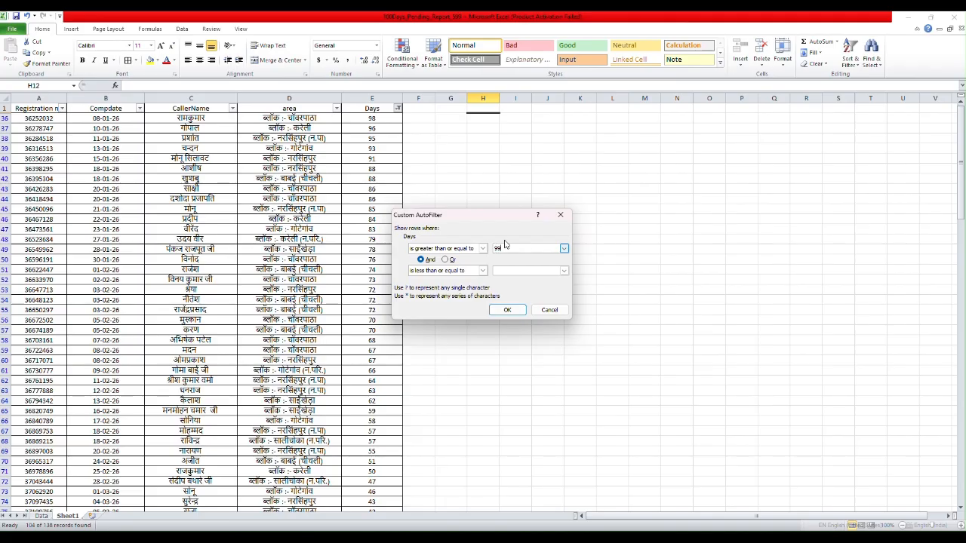
pyautogui.click(508, 278)
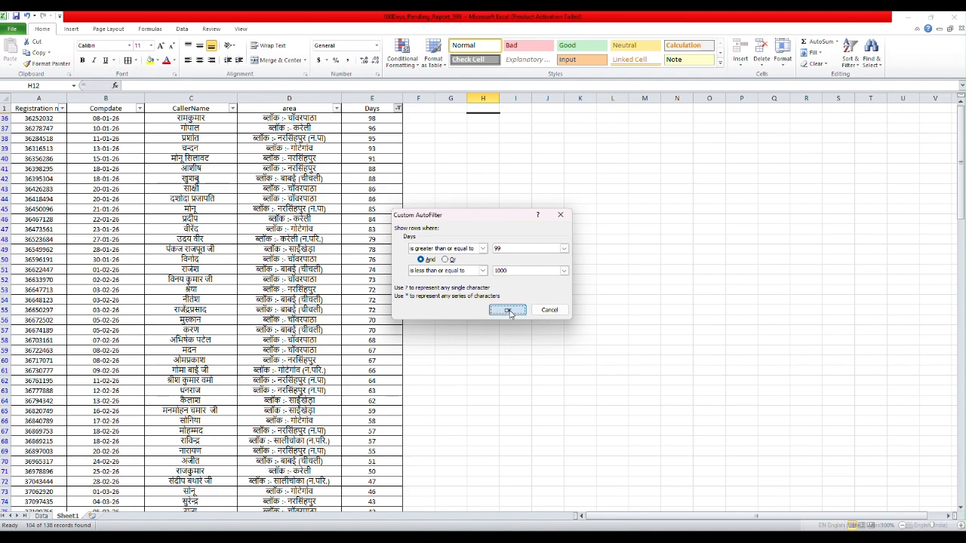
pyautogui.click(507, 310)
# Apply the Top 10 number filter to the Days column to show the top 10 items.
pyautogui.click(398, 108)
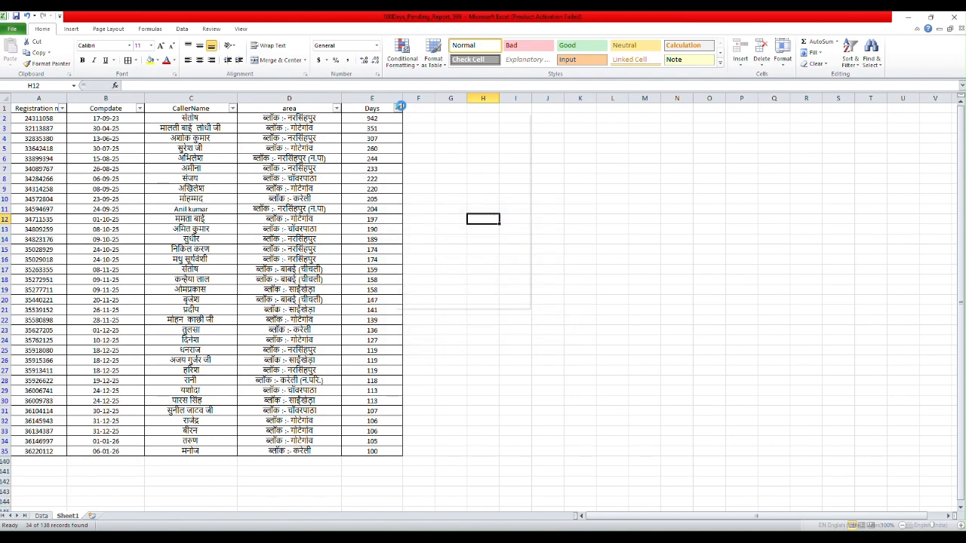
pyautogui.moveTo(441, 181)
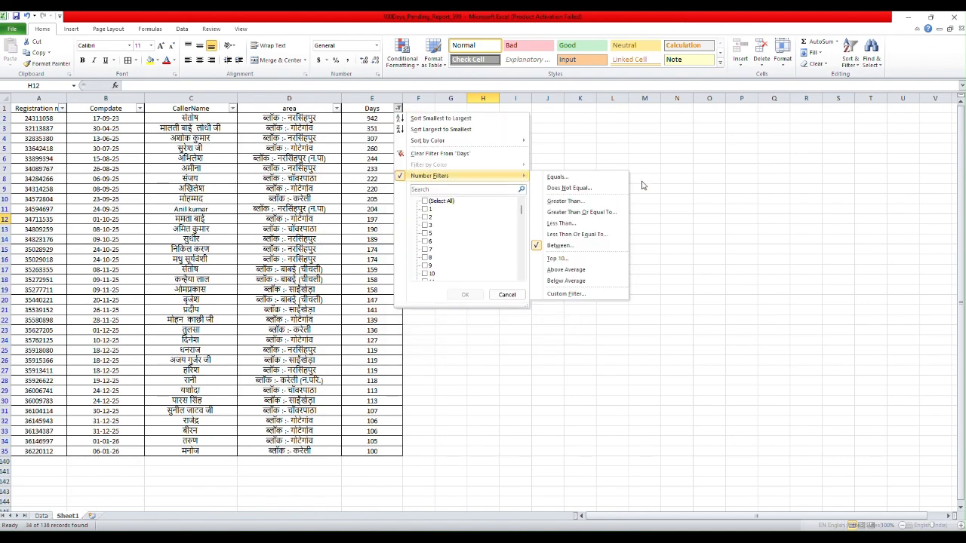
pyautogui.click(580, 262)
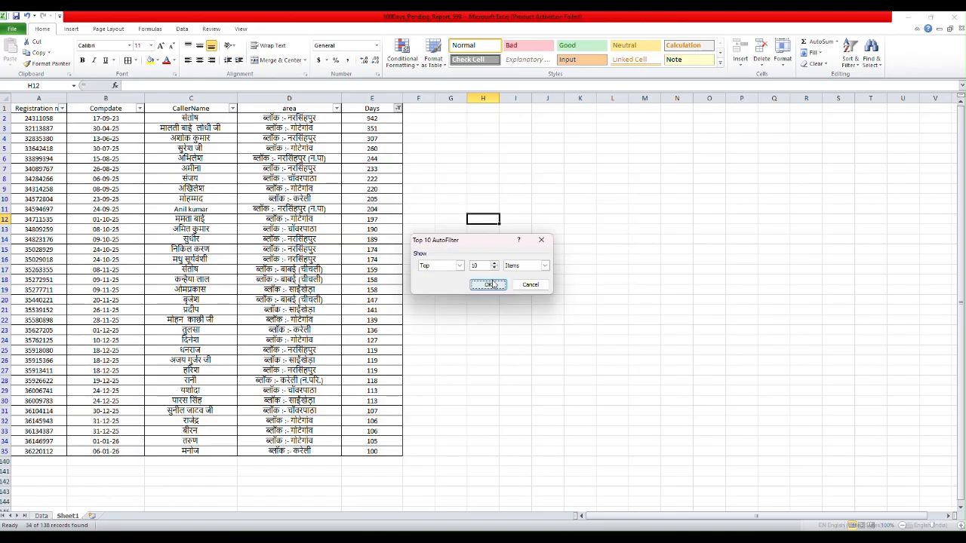
pyautogui.click(490, 285)
# Remove the Top 10 restriction by selecting all values in the Days column's filter.
pyautogui.click(398, 107)
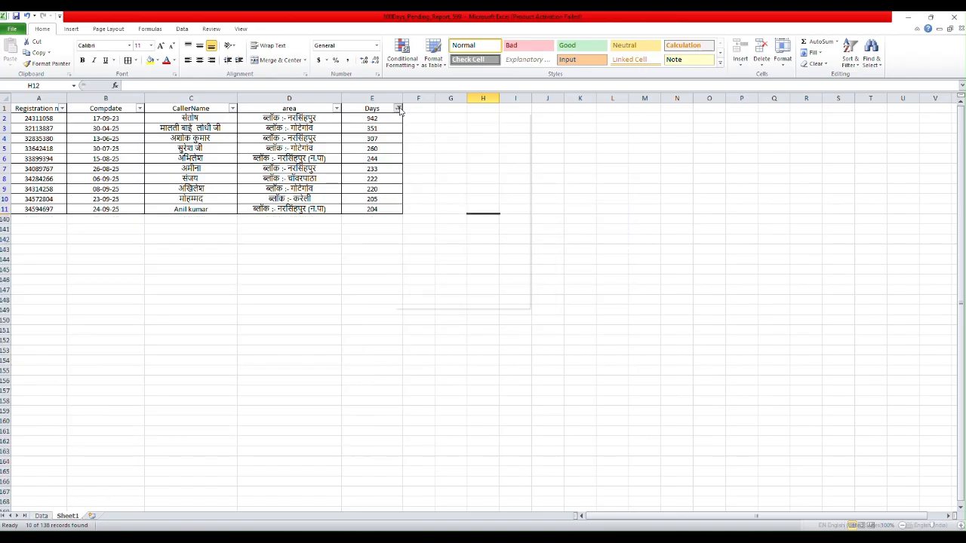
pyautogui.moveTo(429, 178)
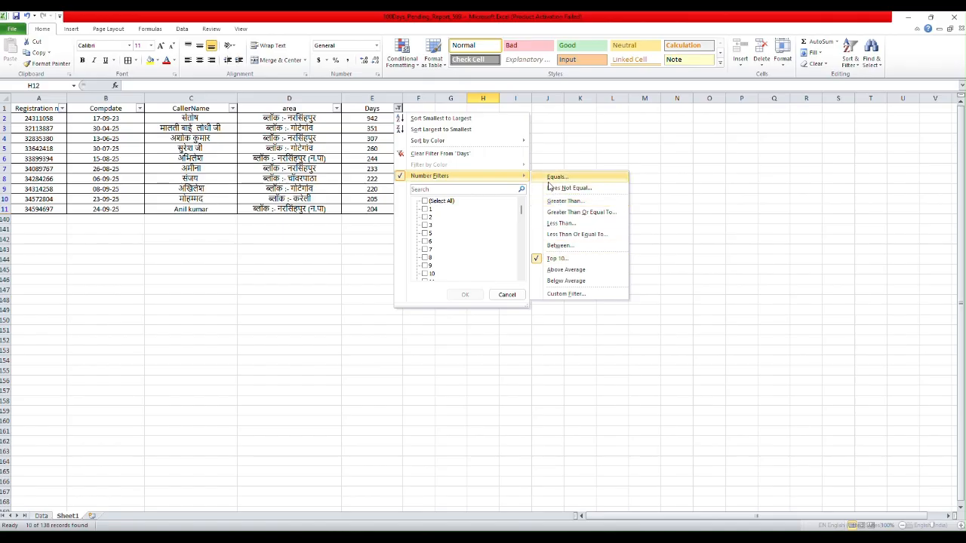
pyautogui.click(426, 202)
pyautogui.click(465, 294)
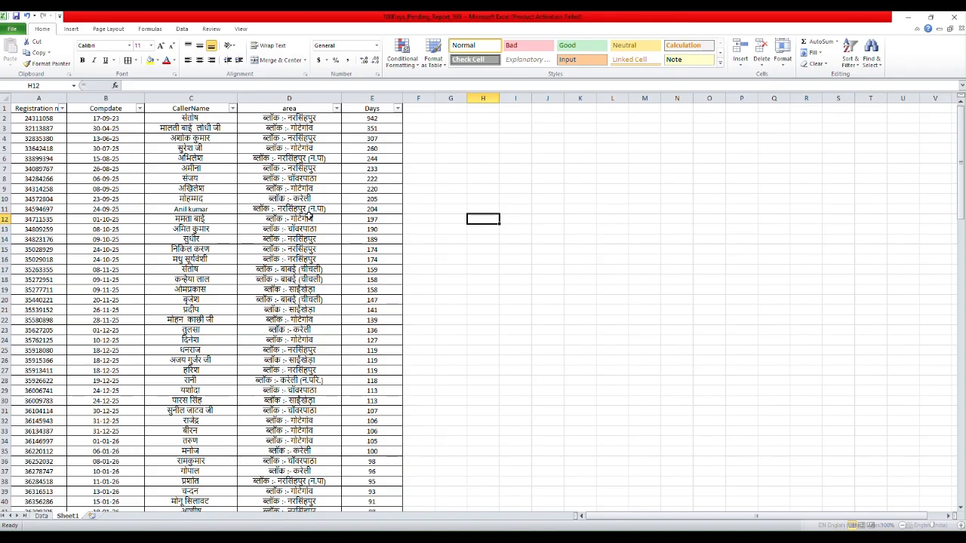
# Set up a custom sort on columns A to E with CallerName as the column to sort by.
pyautogui.click(46, 98)
pyautogui.moveTo(46, 98); pyautogui.dragTo(371, 98)
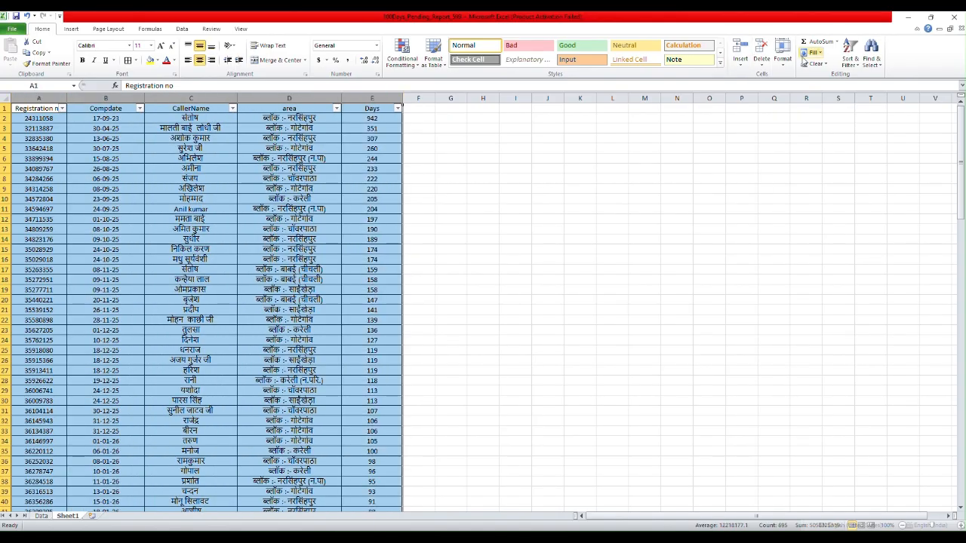
pyautogui.click(853, 65)
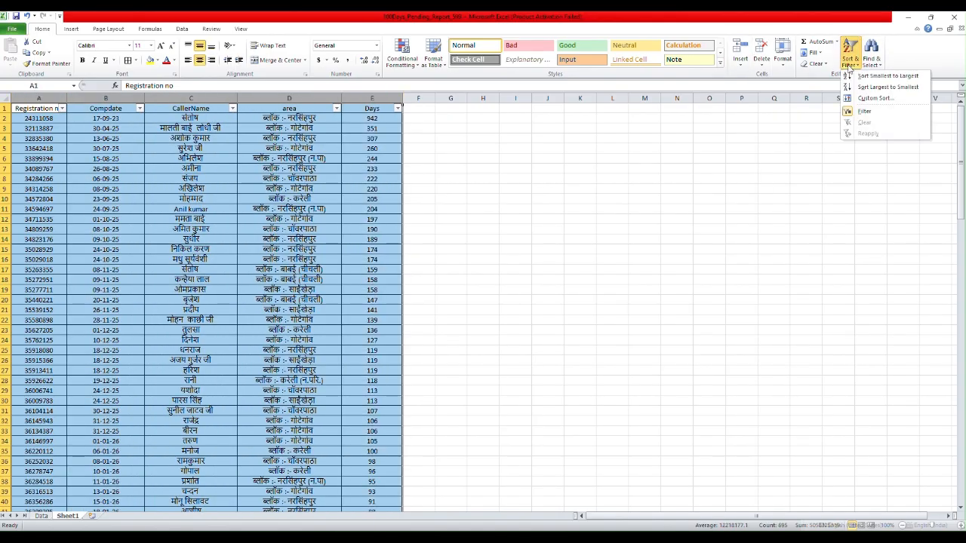
pyautogui.click(873, 98)
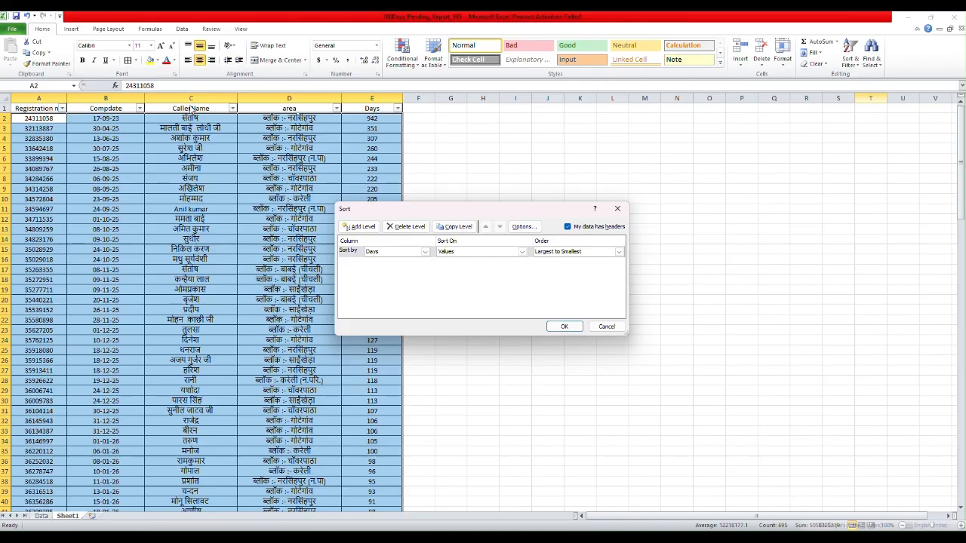
pyautogui.click(425, 251)
pyautogui.click(384, 275)
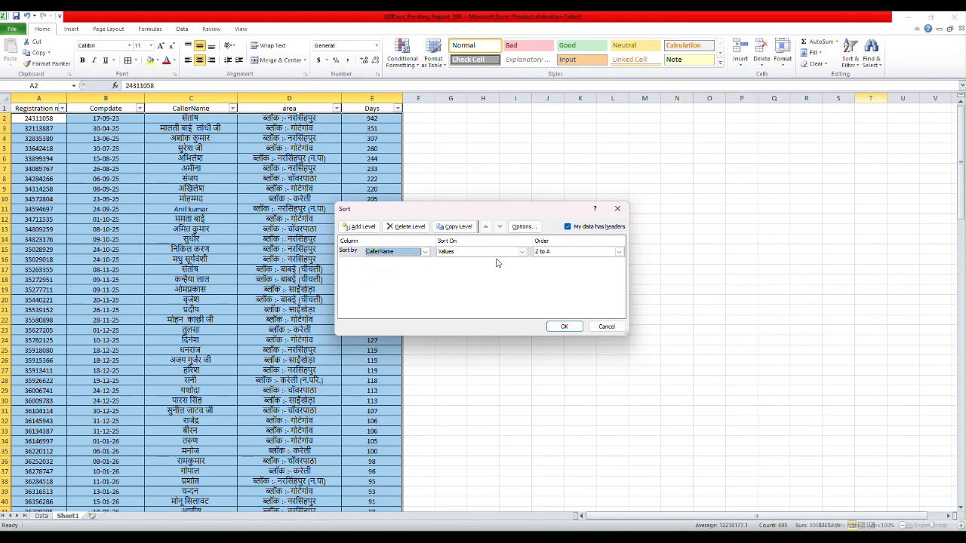
# Set the CallerName sort order to A to Z, apply the sort and look through the sorted rows.
pyautogui.click(549, 254)
pyautogui.click(548, 261)
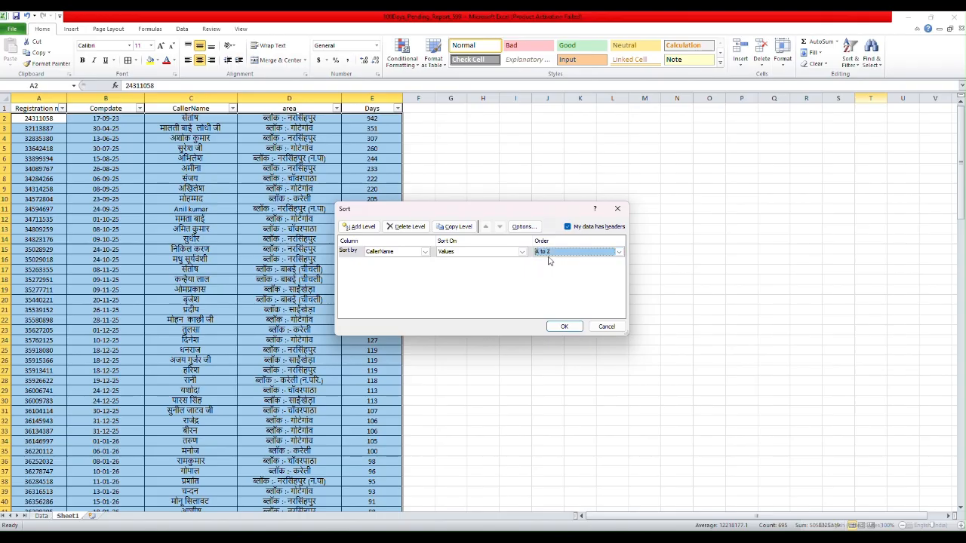
pyautogui.click(548, 253)
pyautogui.click(548, 267)
pyautogui.click(549, 253)
pyautogui.click(550, 261)
pyautogui.click(563, 326)
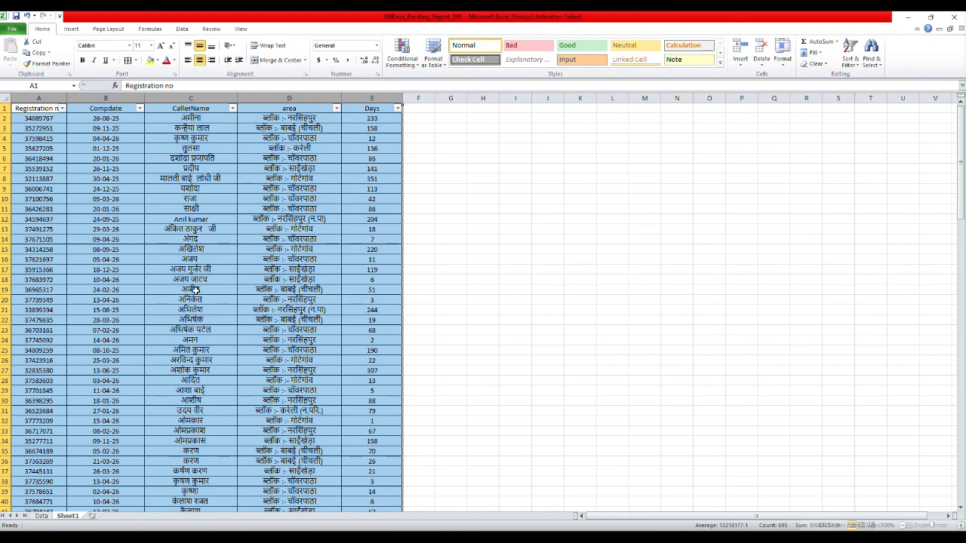
pyautogui.scroll(-5, 186, 237)
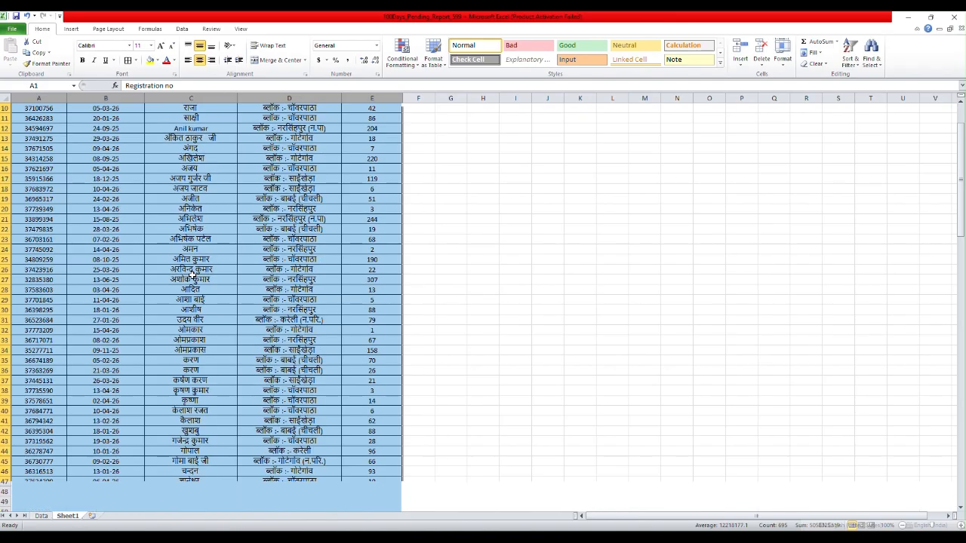
pyautogui.scroll(-5, 193, 290)
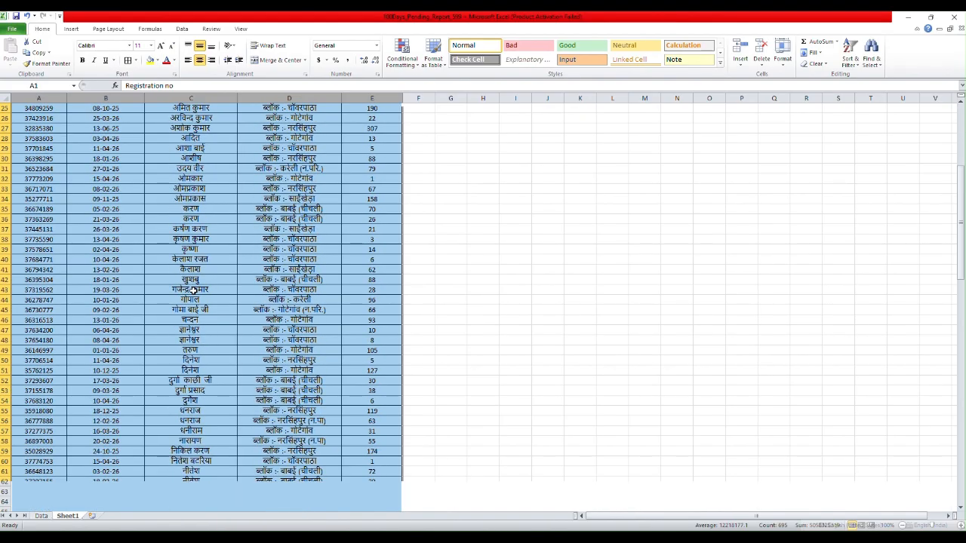
pyautogui.scroll(-7, 193, 290)
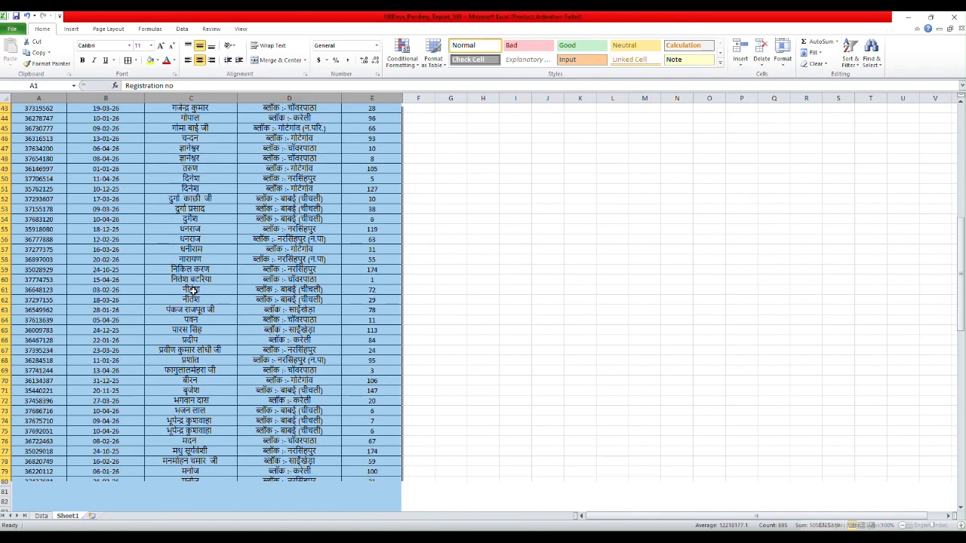
# Set up a custom sort on columns A to E with Days as the column to sort by.
pyautogui.scroll(8, 193, 290)
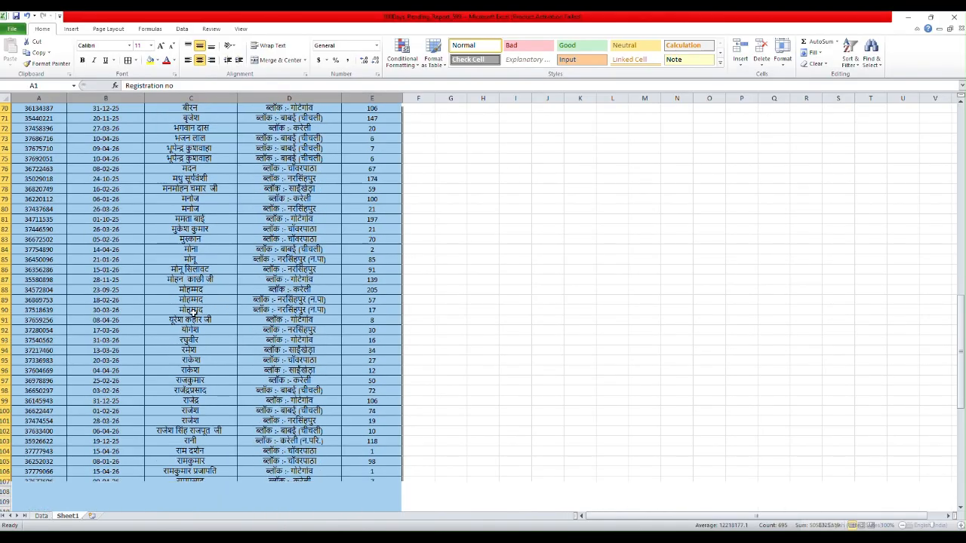
pyautogui.scroll(9, 211, 323)
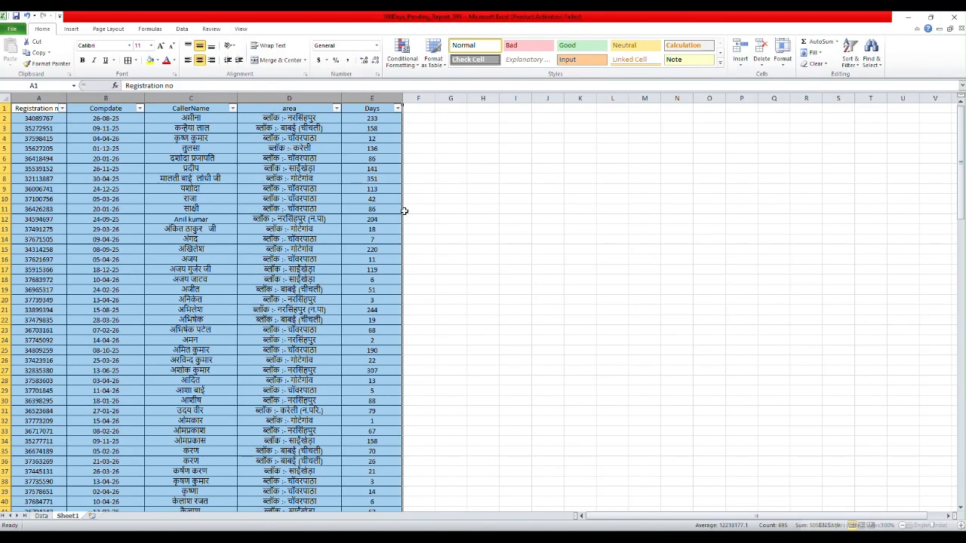
pyautogui.click(462, 190)
pyautogui.moveTo(38, 98); pyautogui.dragTo(371, 98)
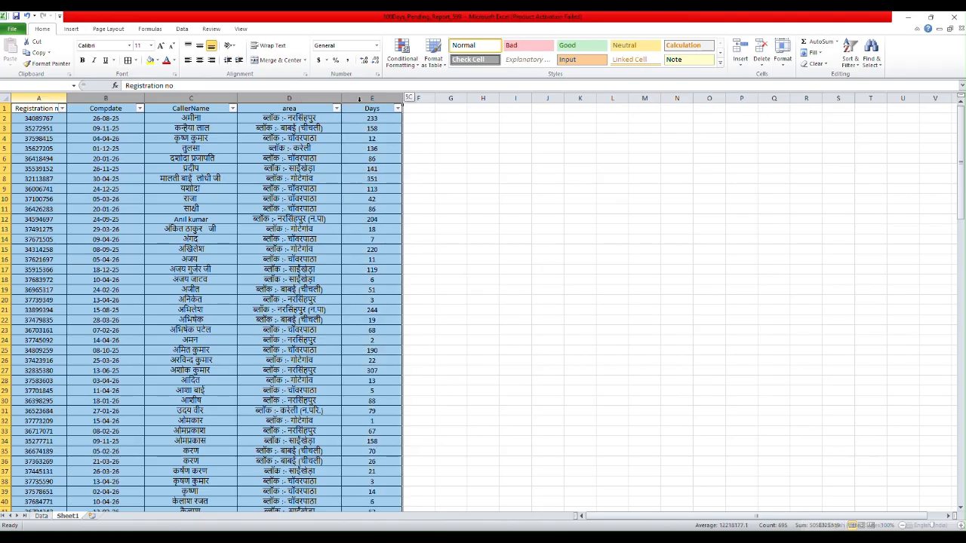
pyautogui.click(850, 54)
pyautogui.click(874, 98)
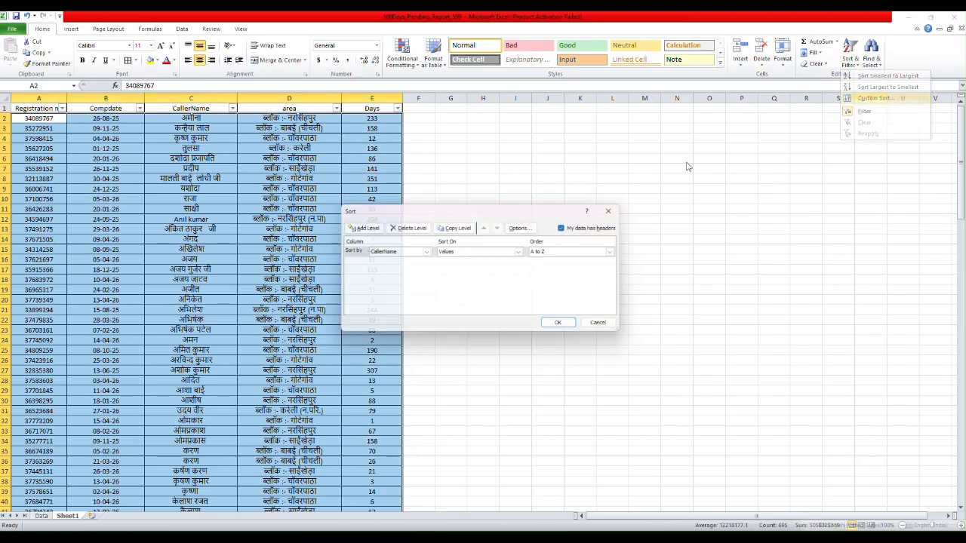
pyautogui.click(398, 249)
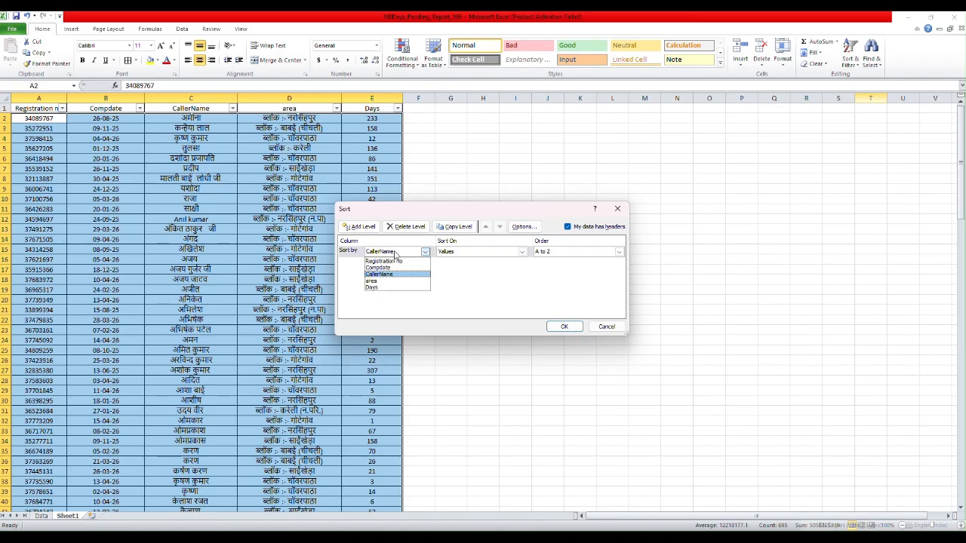
pyautogui.click(377, 291)
# Set the Days sort order to Smallest to Largest, apply the sort and deselect the table.
pyautogui.click(576, 254)
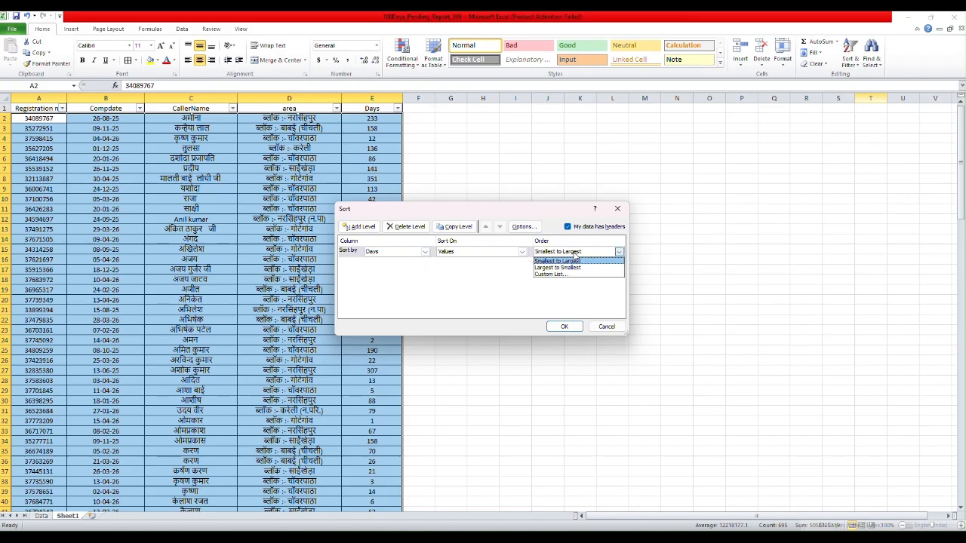
pyautogui.click(567, 261)
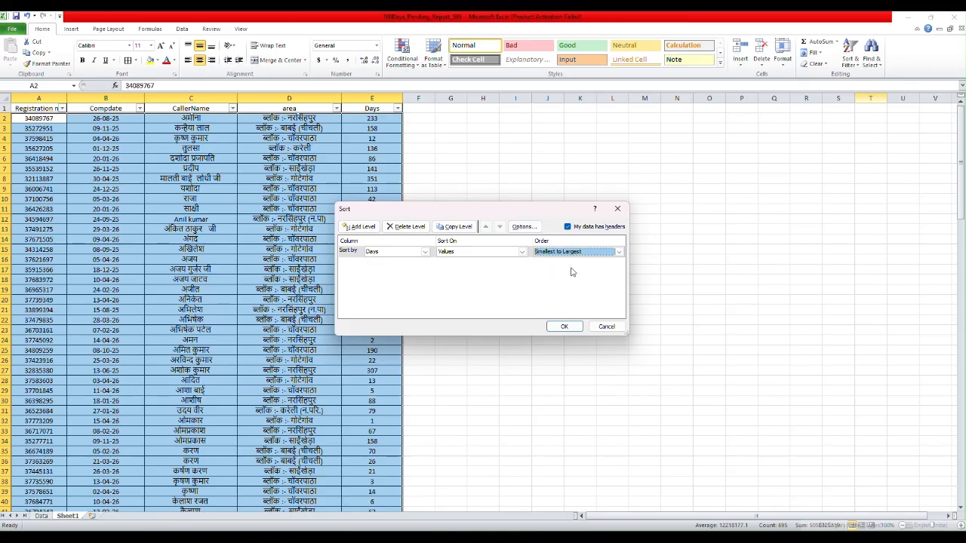
pyautogui.click(564, 326)
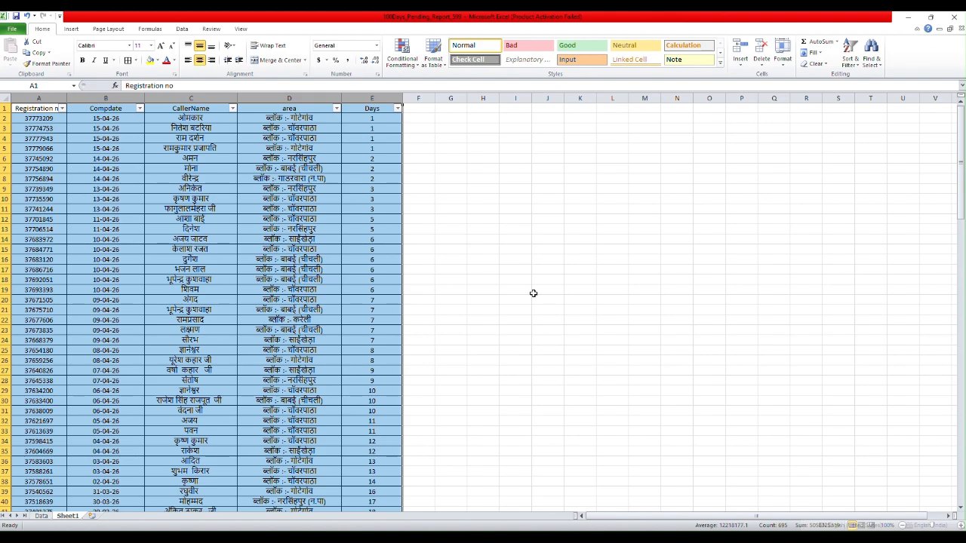
pyautogui.click(511, 218)
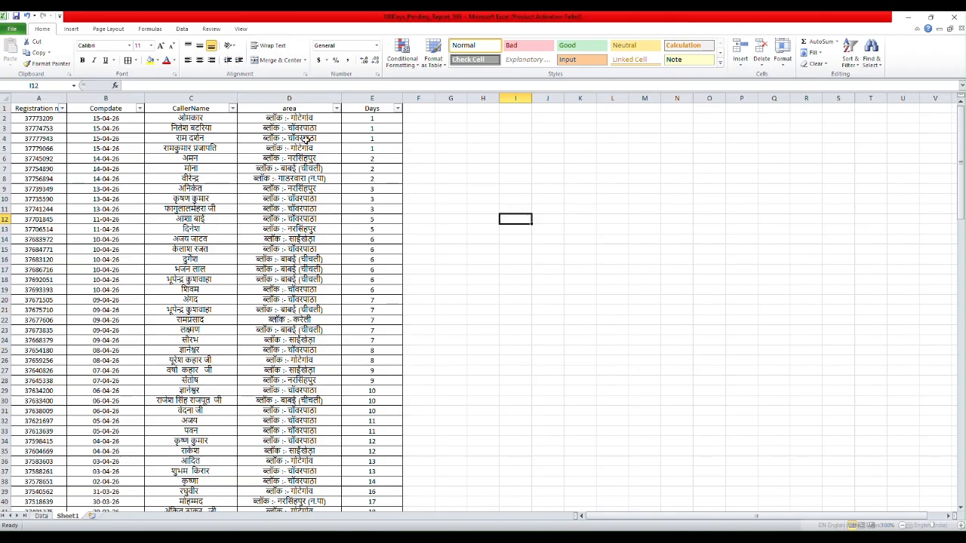
# Highlight duplicate values in the Compdate column with Light Red Fill with Dark Red Text using conditional formatting.
pyautogui.click(44, 96)
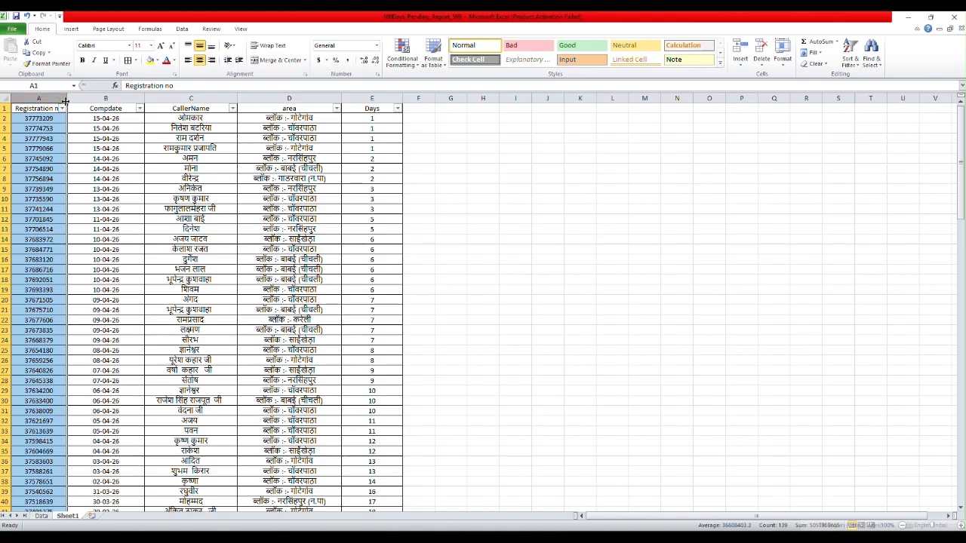
pyautogui.click(91, 97)
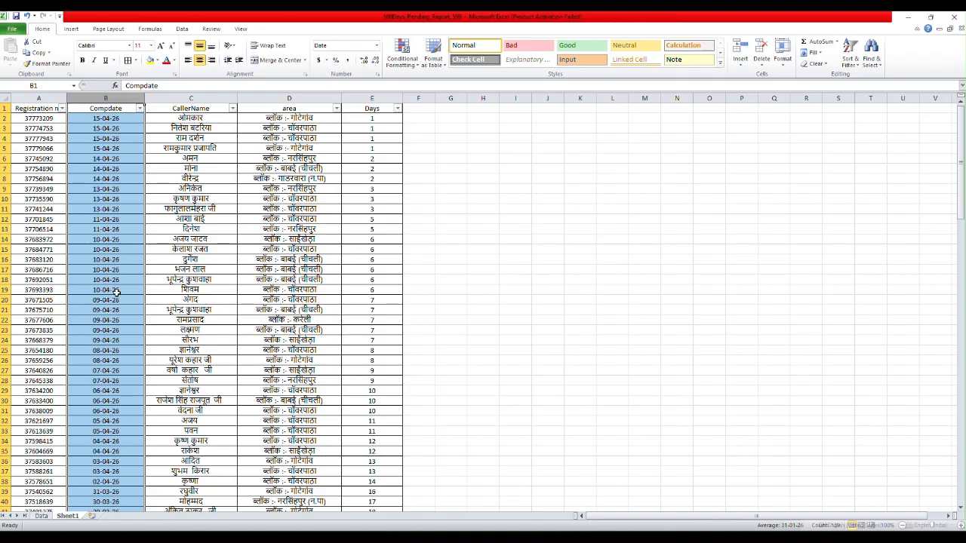
pyautogui.click(400, 66)
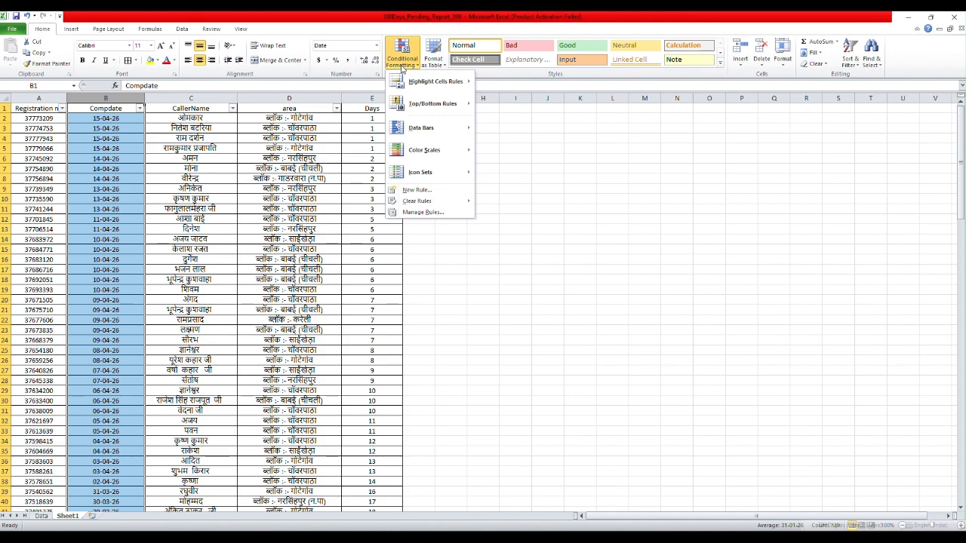
pyautogui.moveTo(426, 85)
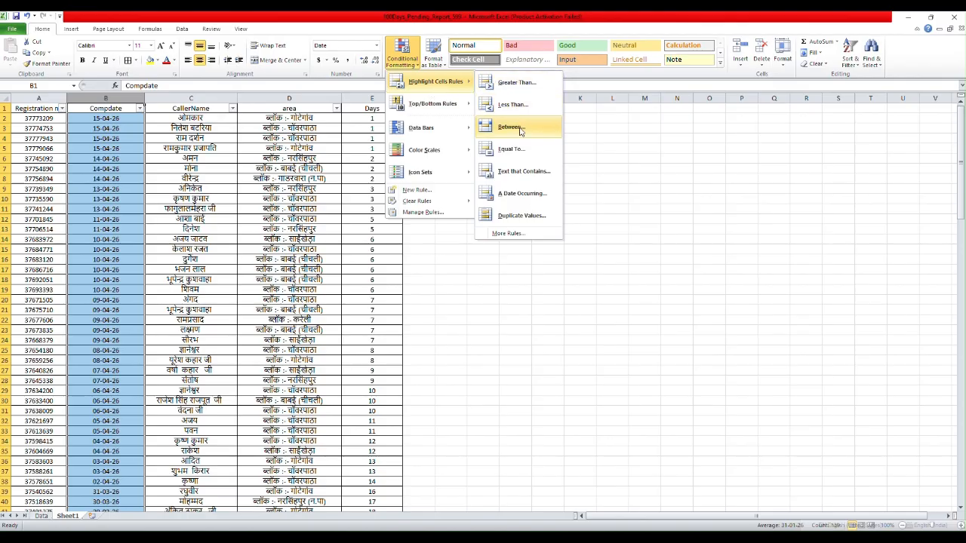
pyautogui.click(523, 217)
pyautogui.click(513, 293)
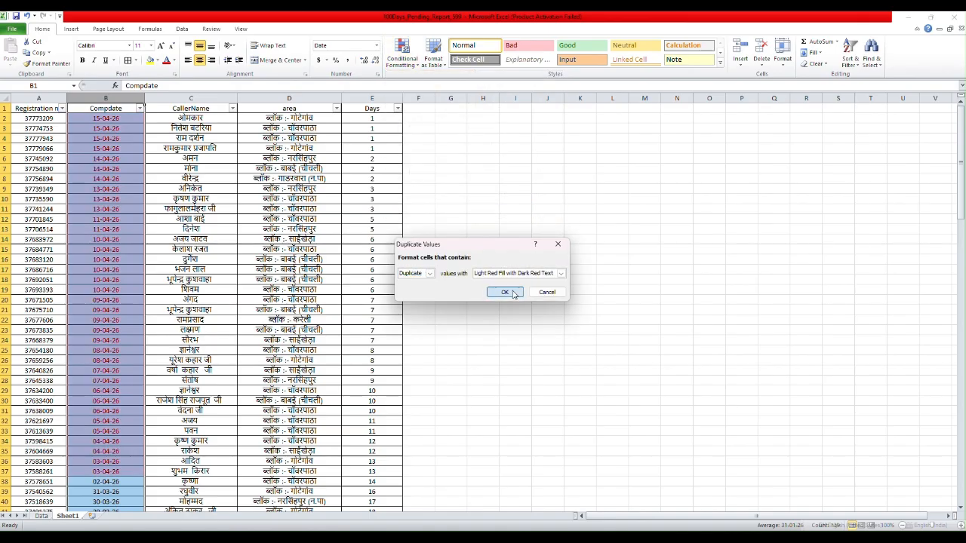
# Look through the Compdate column for highlighted duplicate dates down to the last row, and open the column's filter options.
pyautogui.scroll(-3, 187, 246)
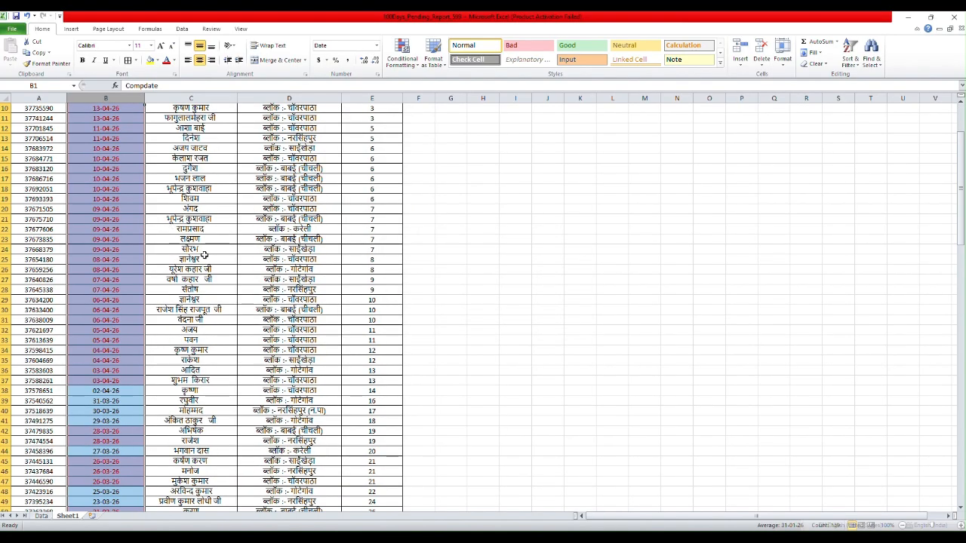
pyautogui.click(264, 270)
pyautogui.scroll(3, 153, 336)
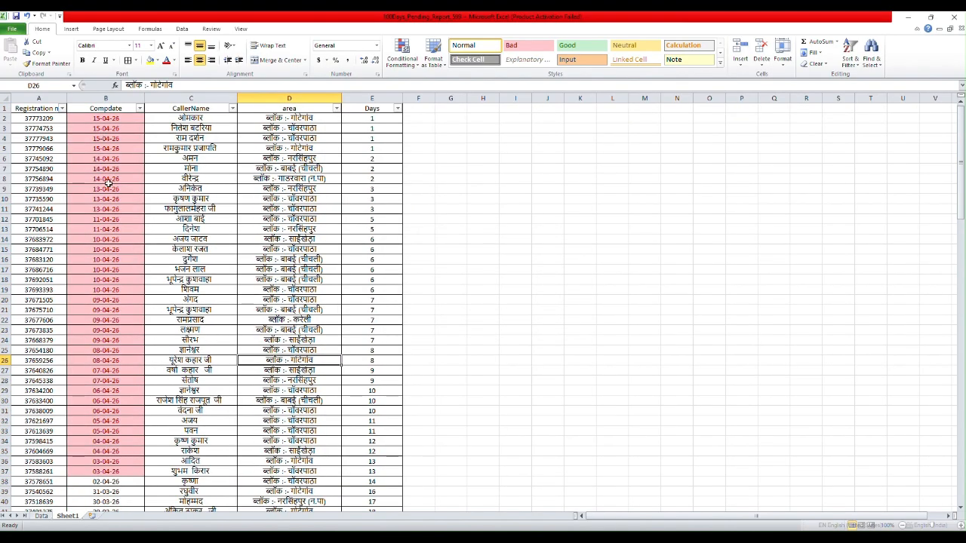
pyautogui.scroll(-9, 118, 230)
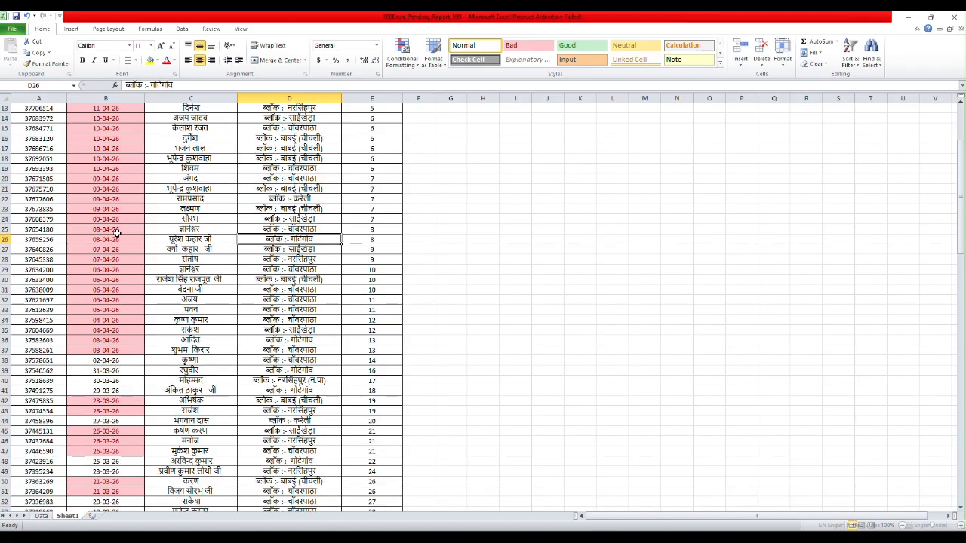
pyautogui.scroll(-20, 118, 234)
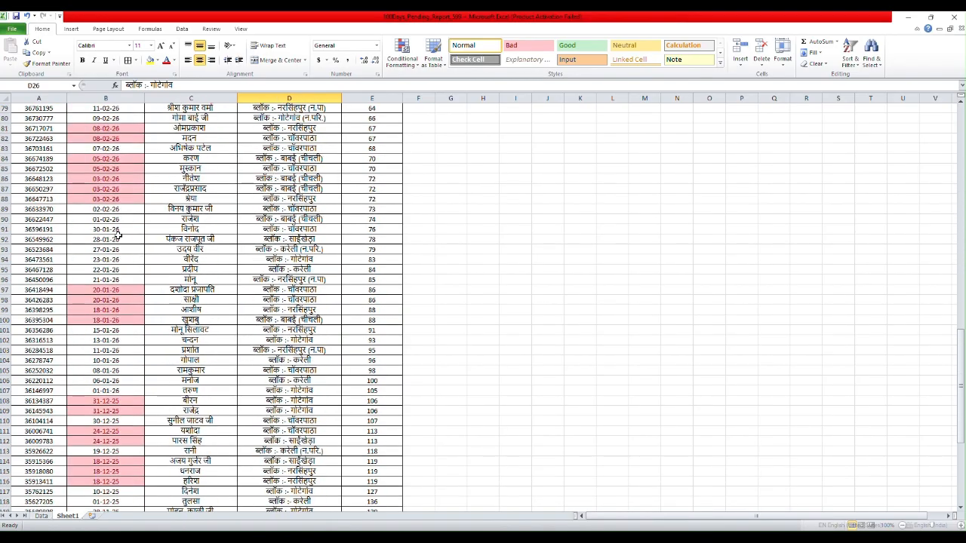
pyautogui.scroll(-8, 118, 236)
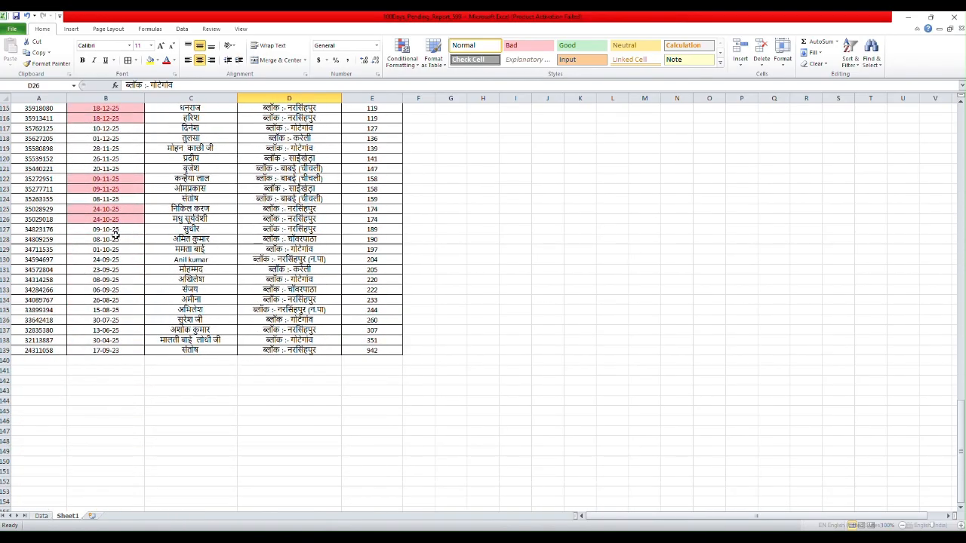
pyautogui.scroll(12, 130, 277)
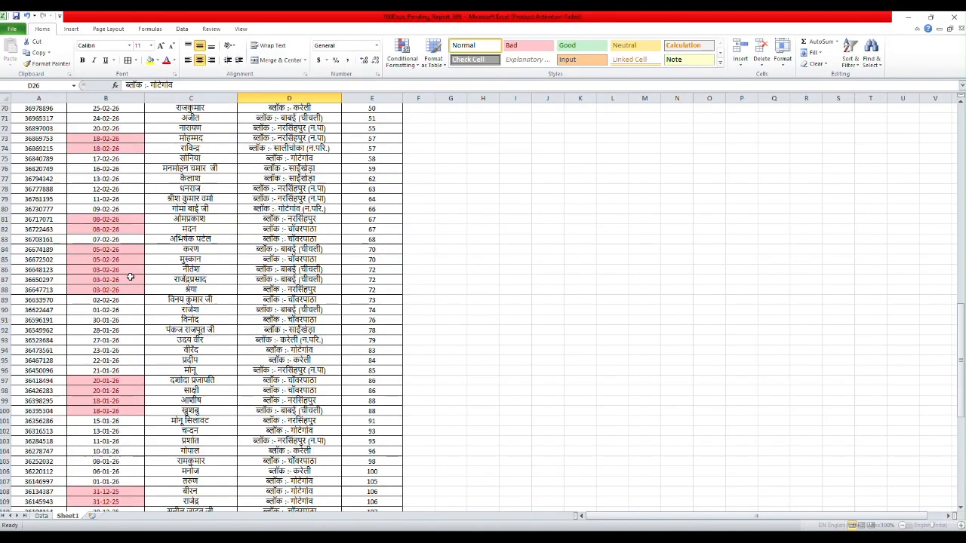
pyautogui.scroll(20, 130, 277)
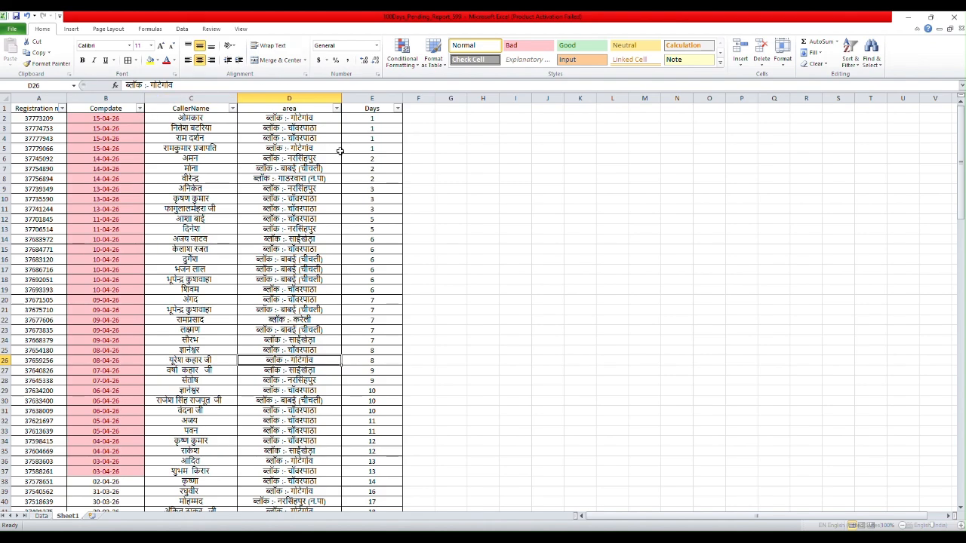
pyautogui.click(139, 109)
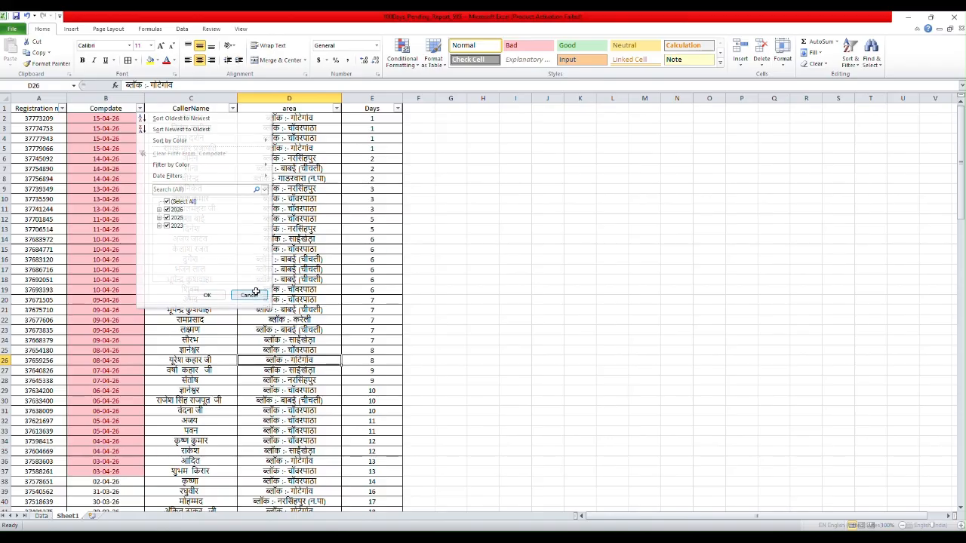